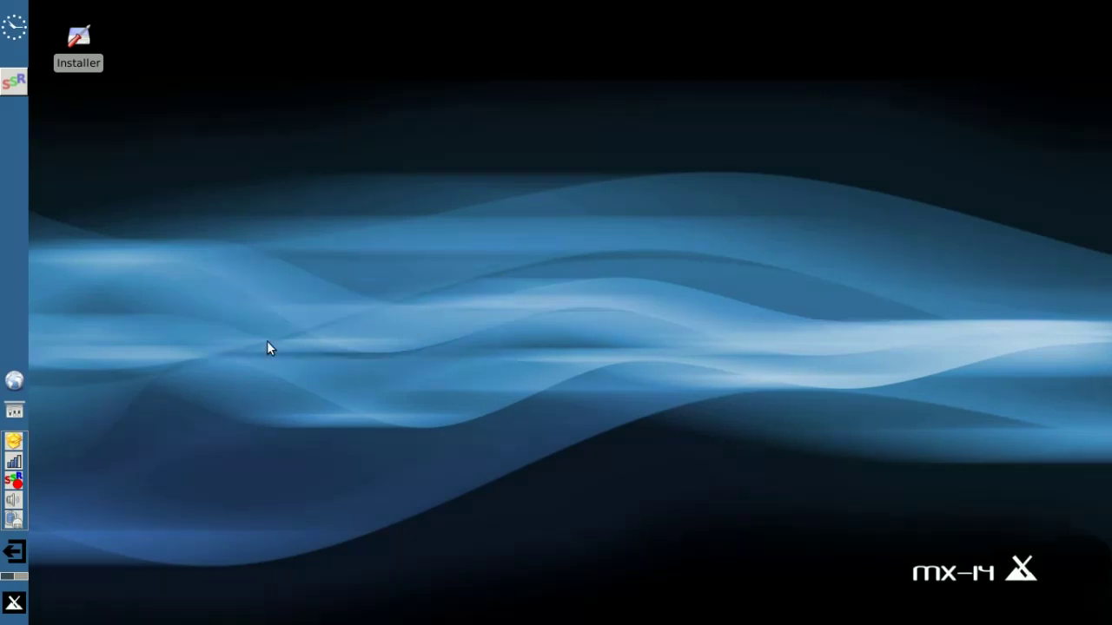
Launch RemasterCC via a Whisker Menu search for 'remas' and dismiss the privileges notice
click(14, 604)
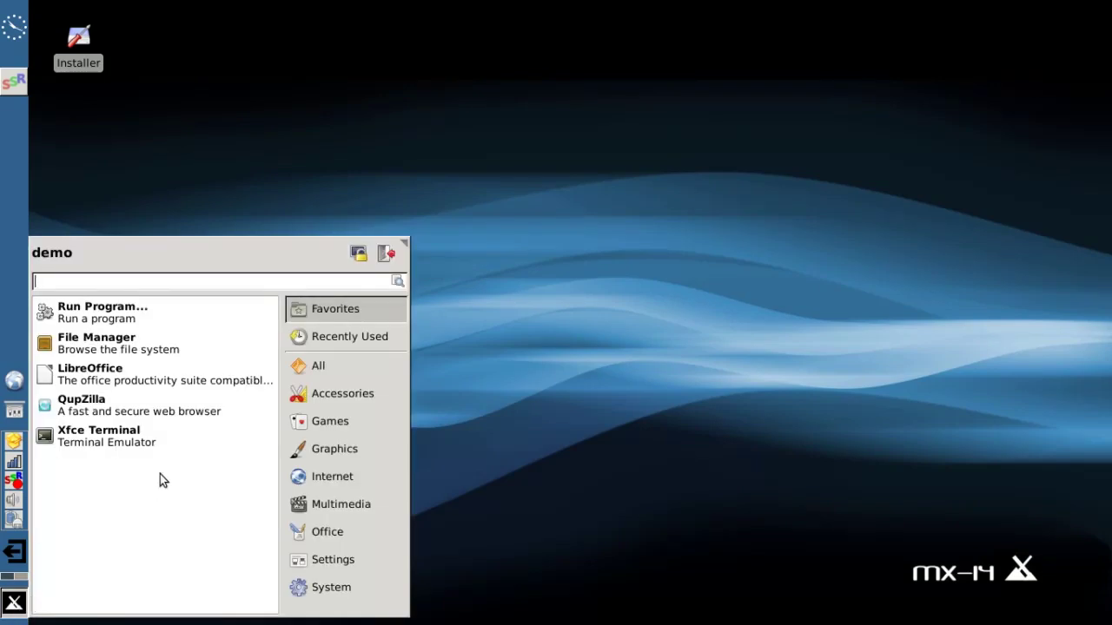
text(remas)
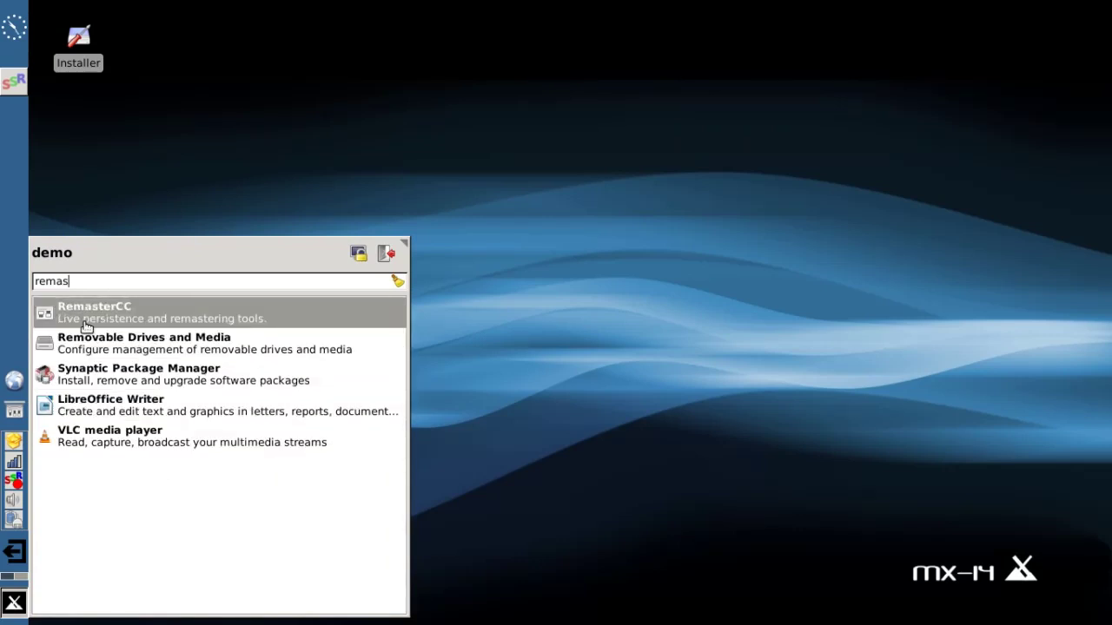
click(86, 323)
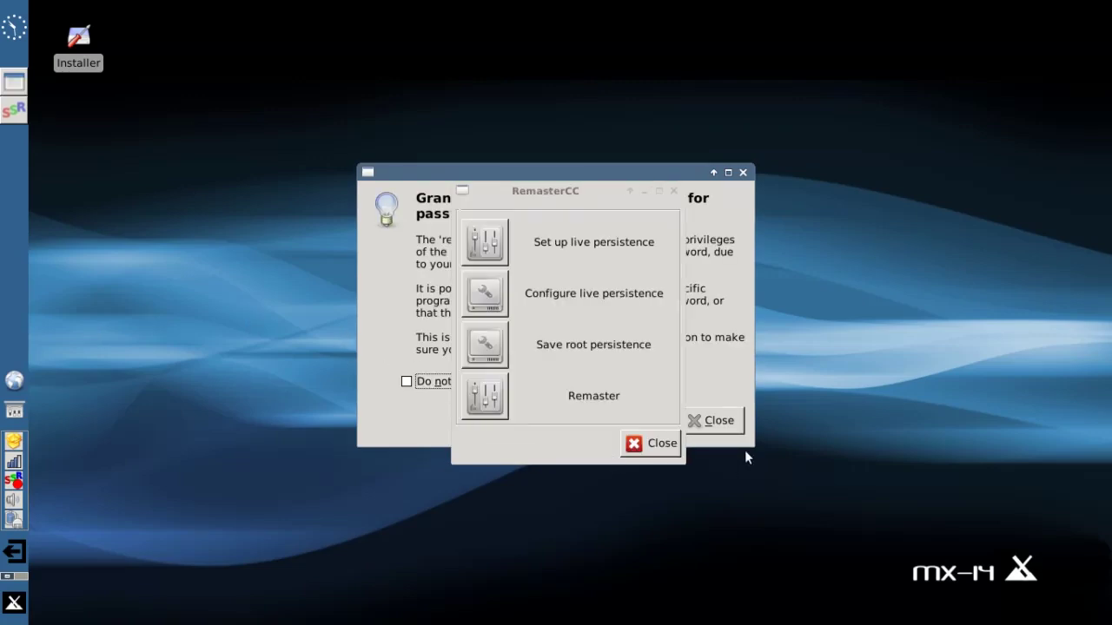
click(726, 420)
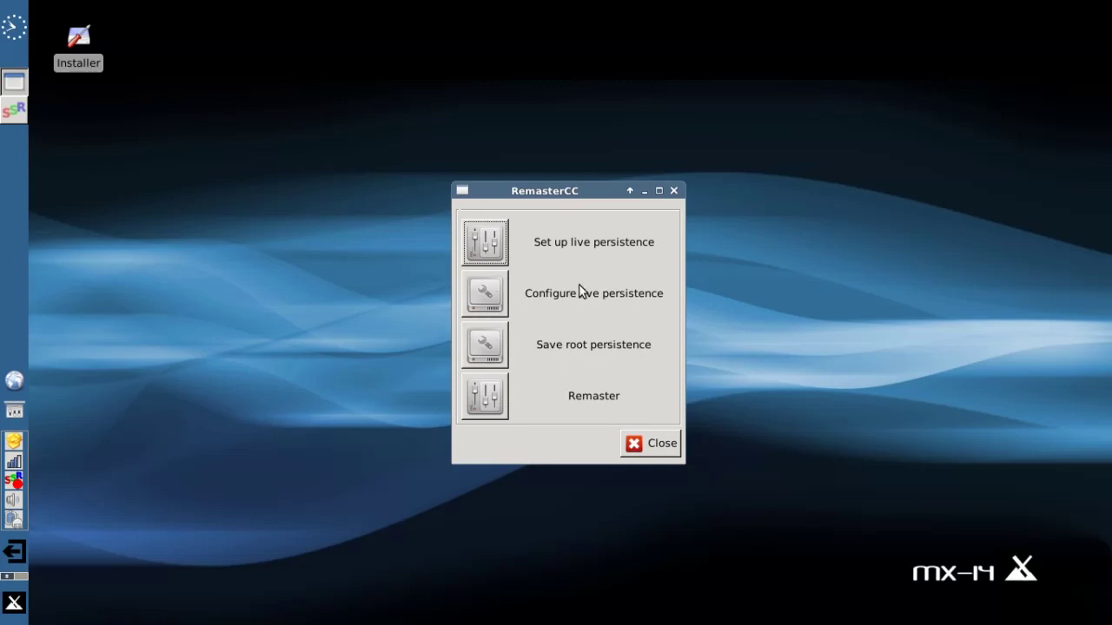
Start live persistence setup and choose 'Root: Create Root Persistence' as the action
click(505, 246)
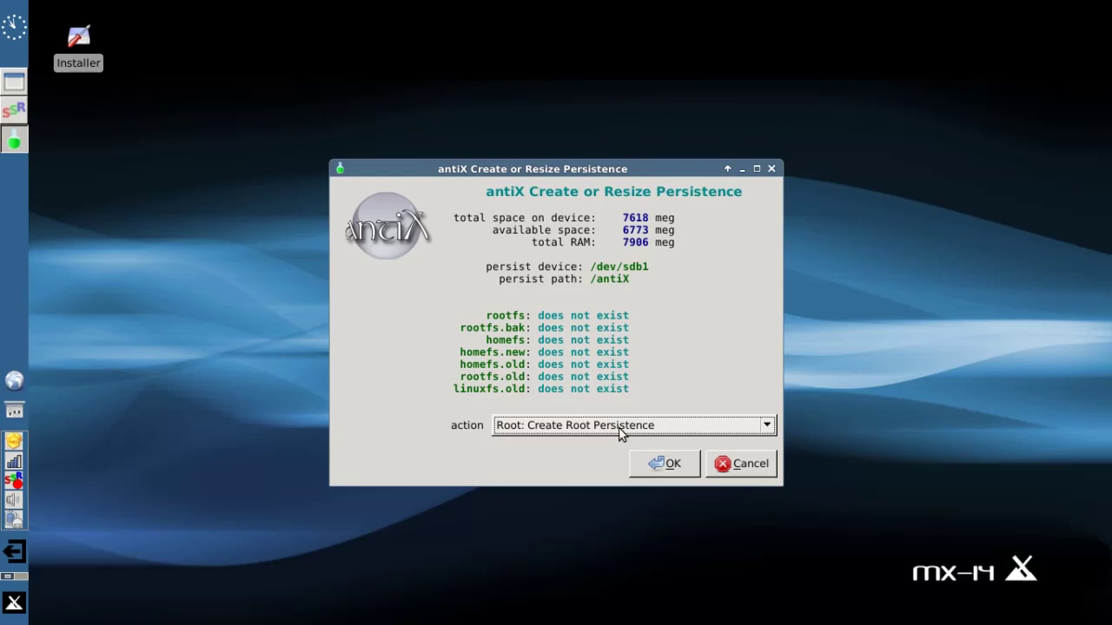
click(620, 433)
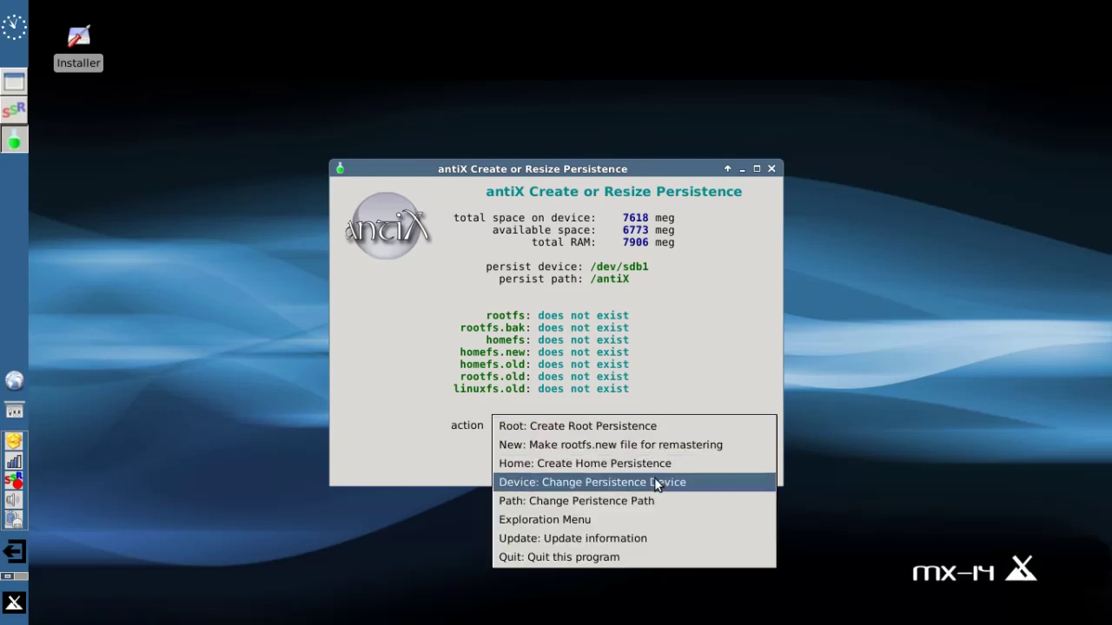
click(591, 424)
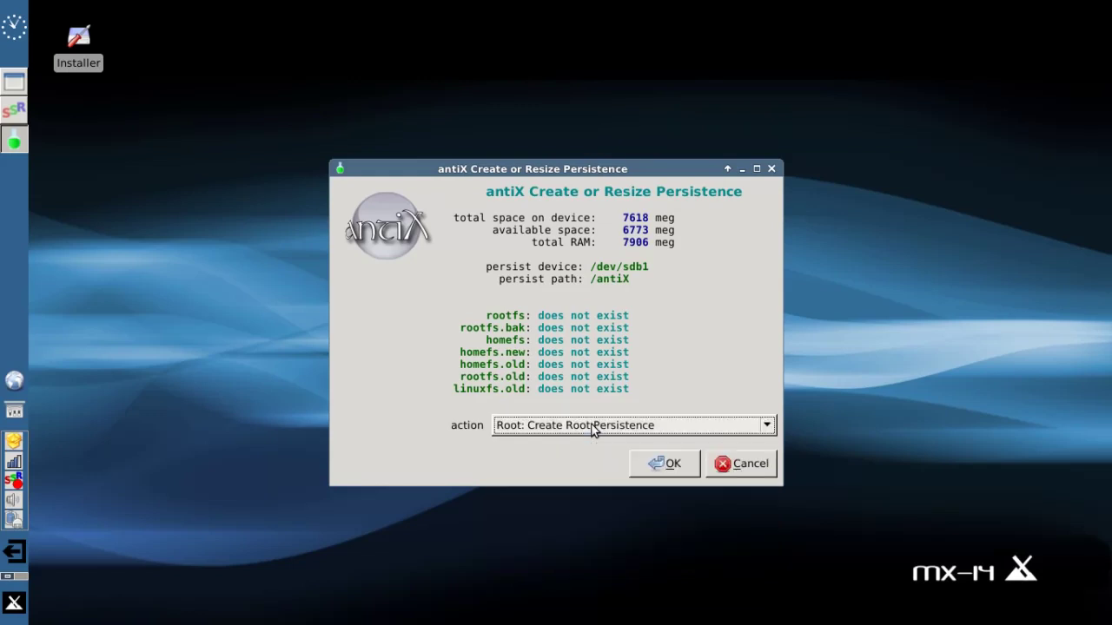
Confirm Create Root Persistence, setting the rootfs size to 1.0 Gig with ext2 file system
click(657, 464)
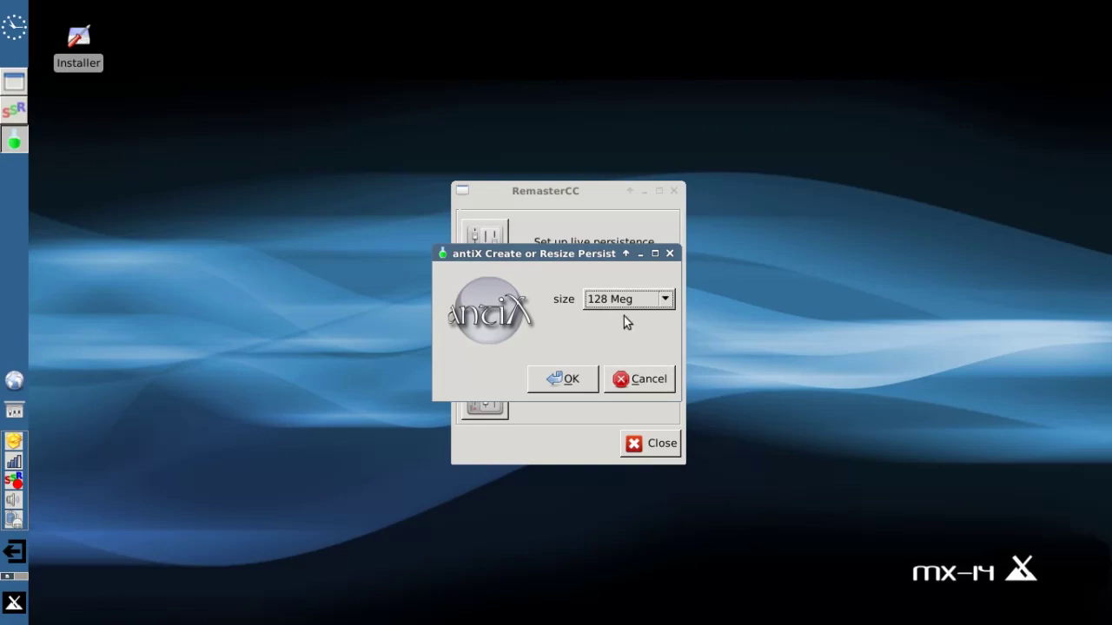
click(669, 303)
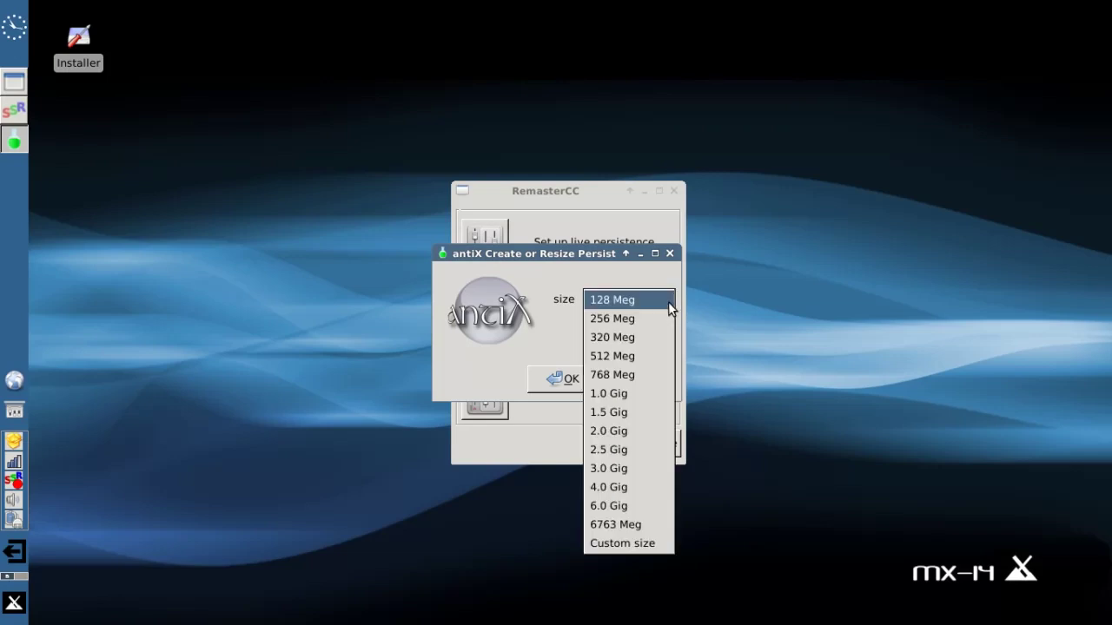
click(636, 393)
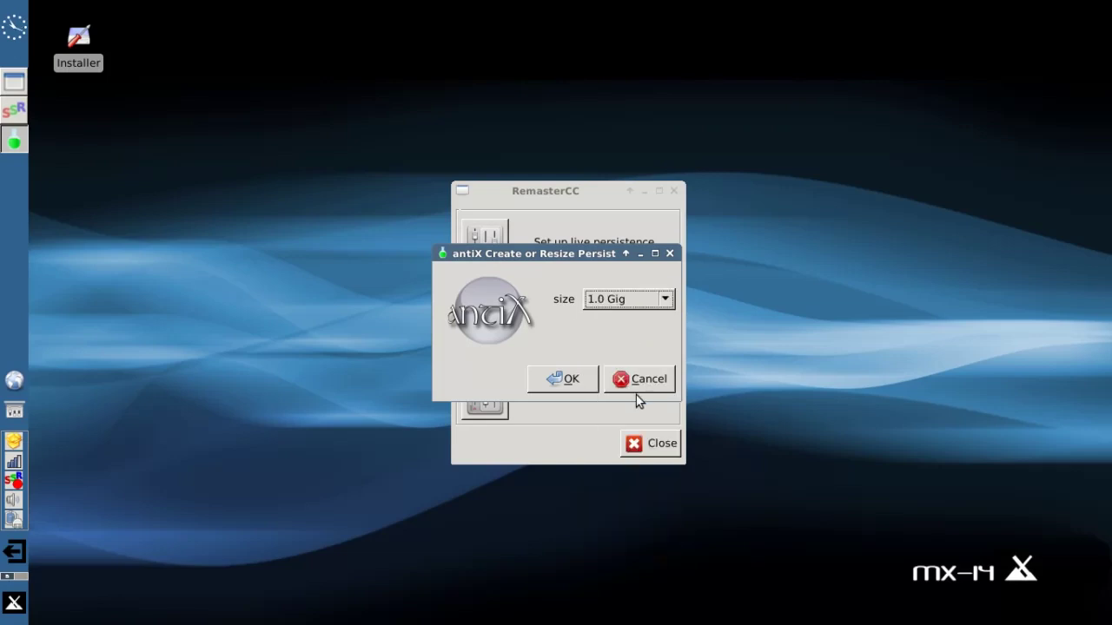
click(566, 382)
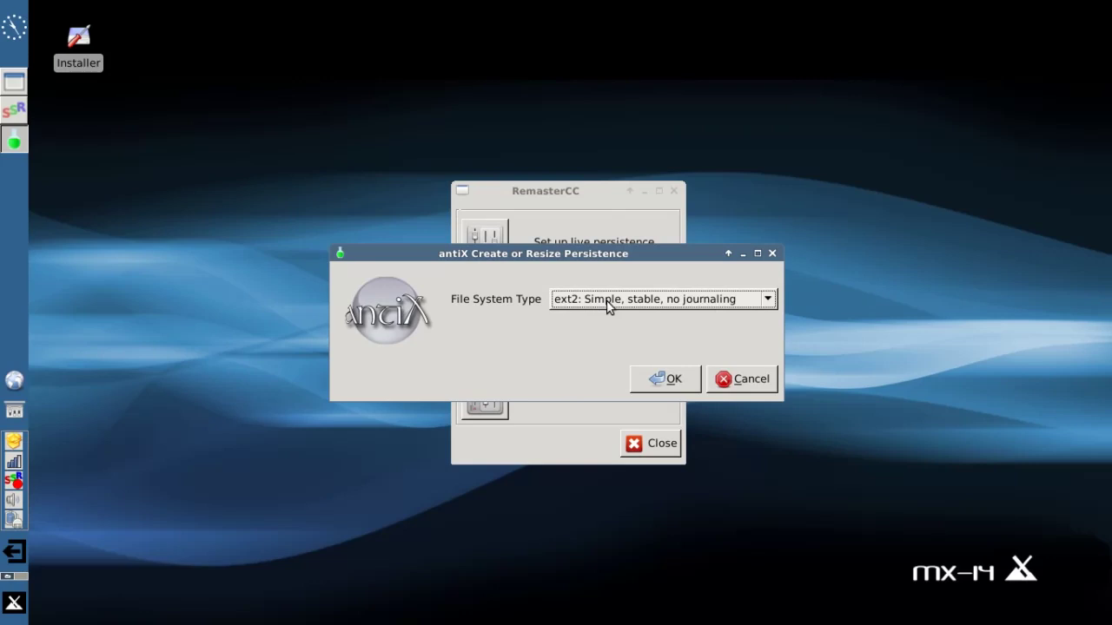
click(665, 382)
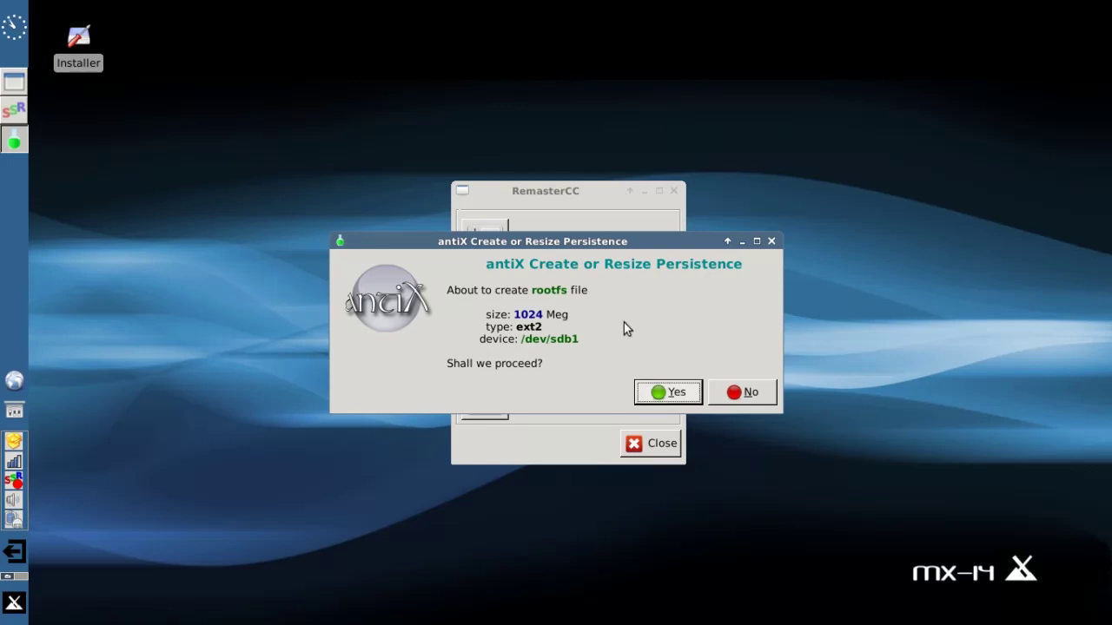
Create the 1024 Meg rootfs file and reopen the persistence tool
click(662, 394)
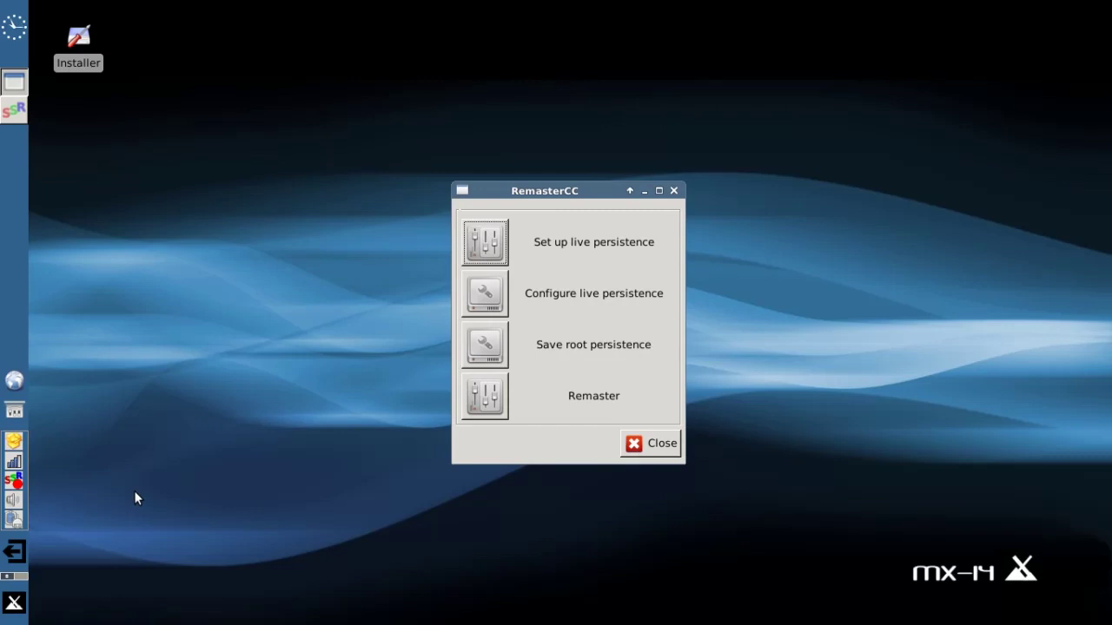
right_click(13, 483)
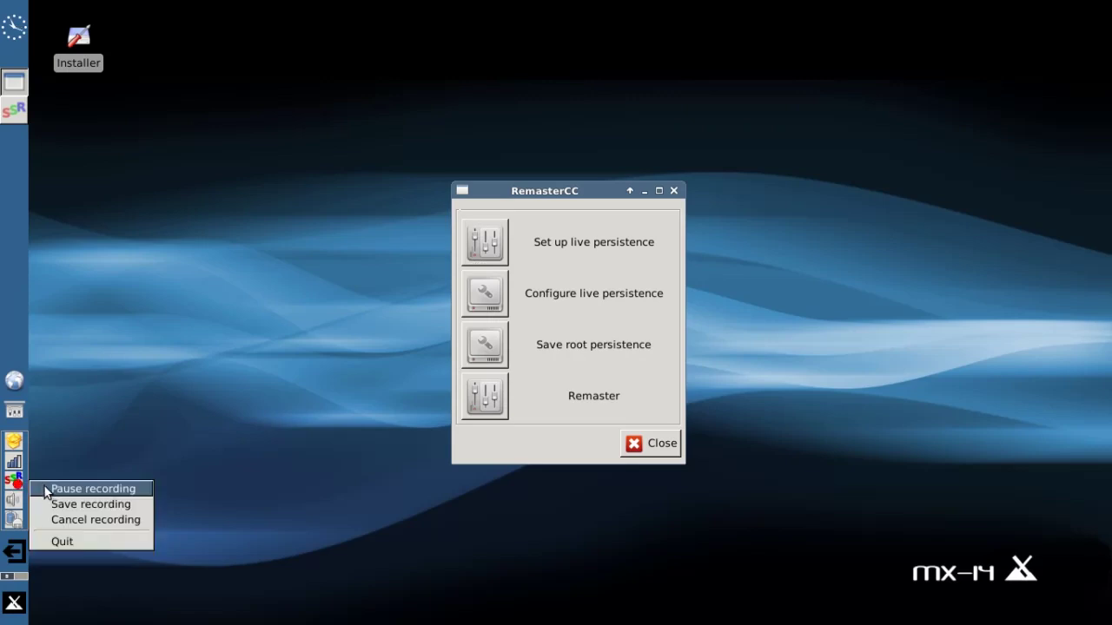
click(46, 490)
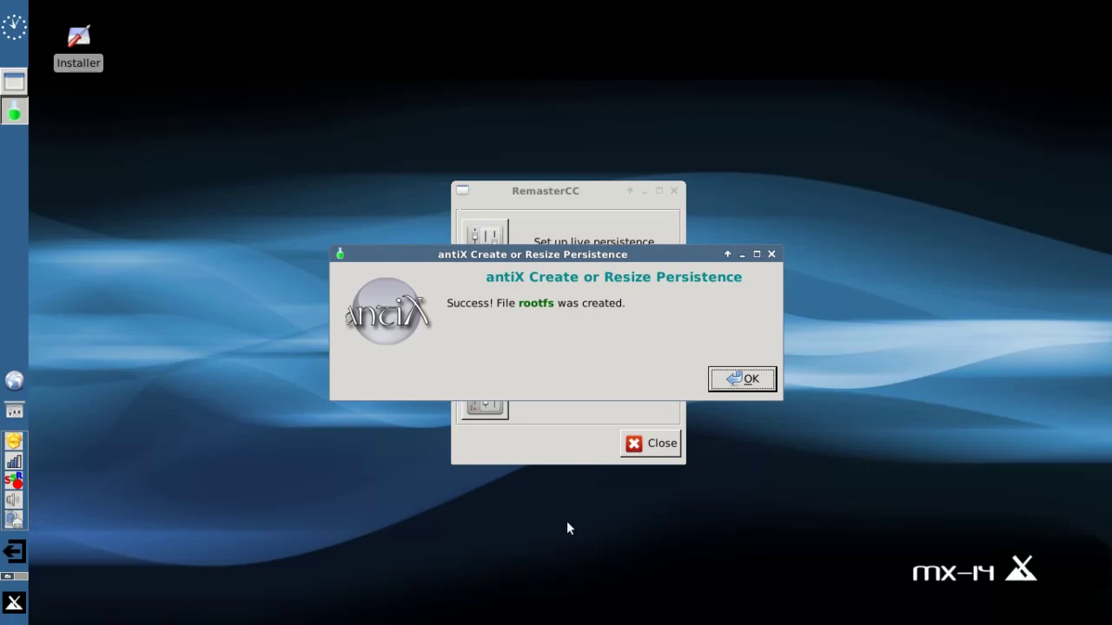
Acknowledge the rootfs creation success and bring up the persistence action list
click(752, 379)
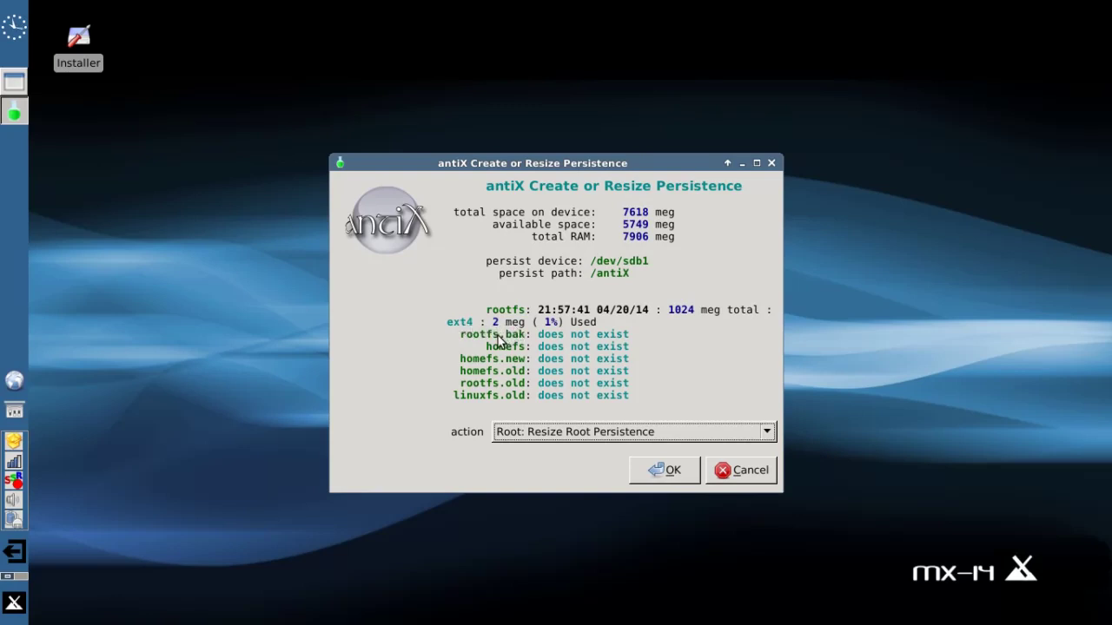
click(553, 435)
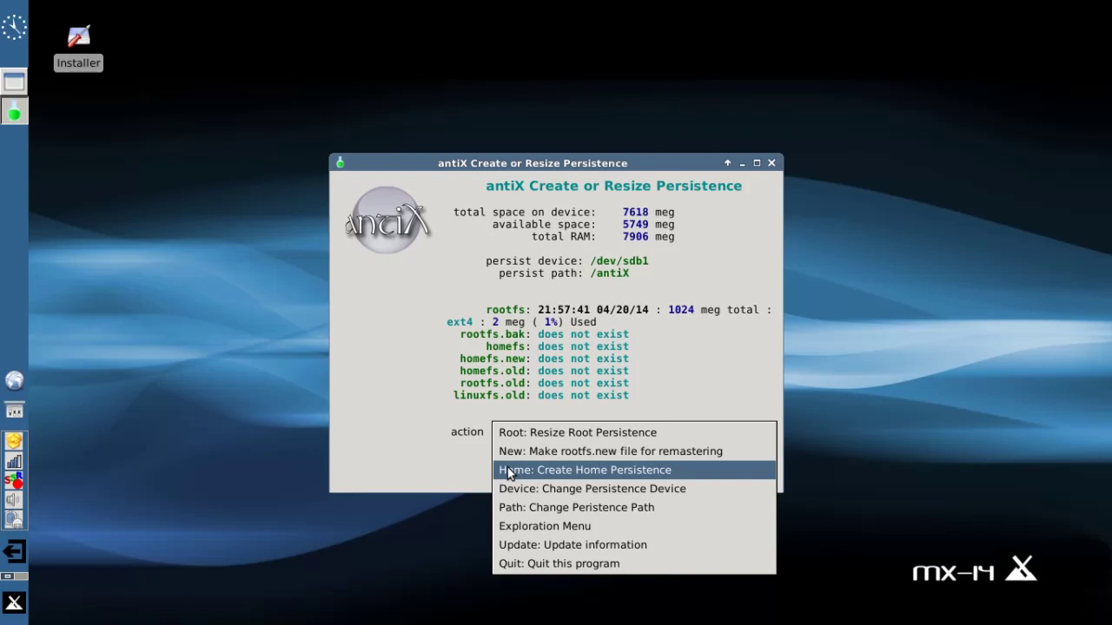
Choose 'Home: Create Home Persistence' with a 1.0 Gig size and ext4 file system
click(507, 470)
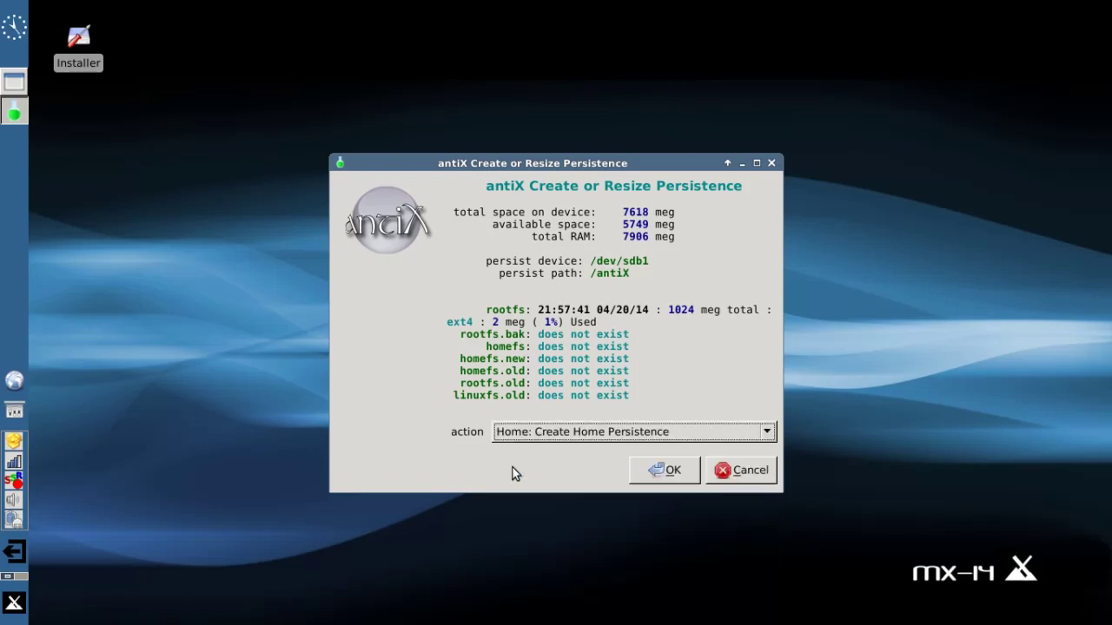
click(653, 470)
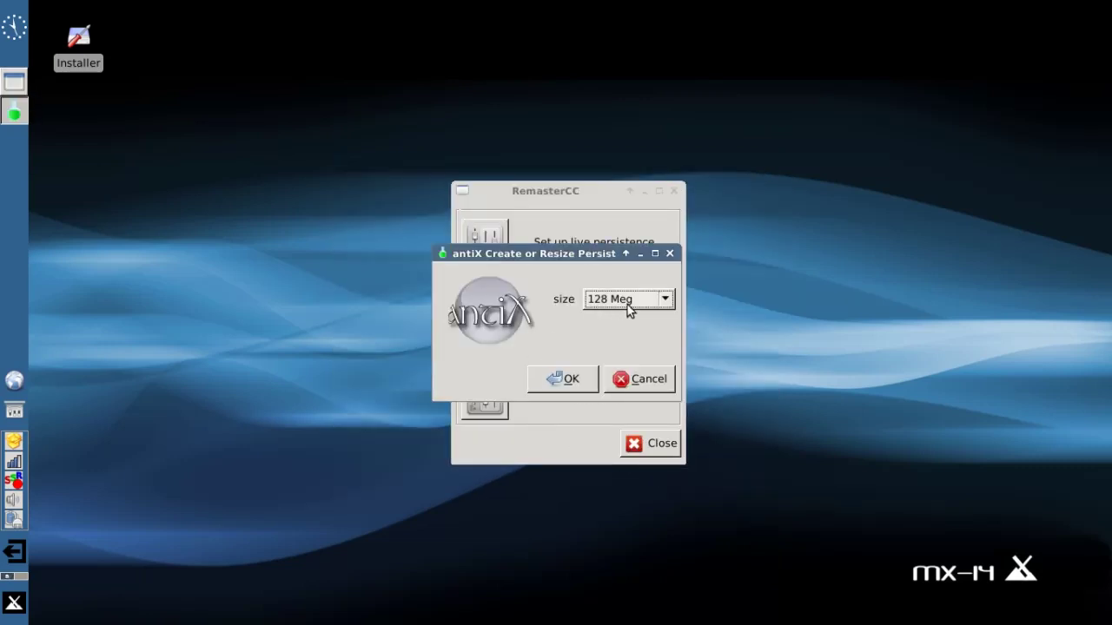
click(628, 304)
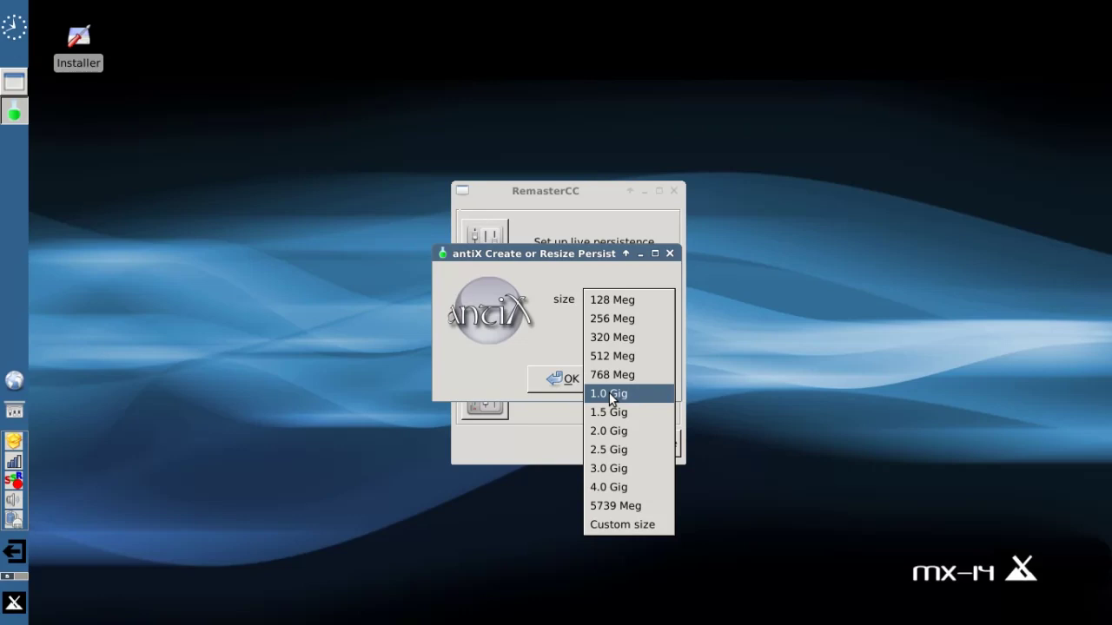
click(609, 394)
click(571, 380)
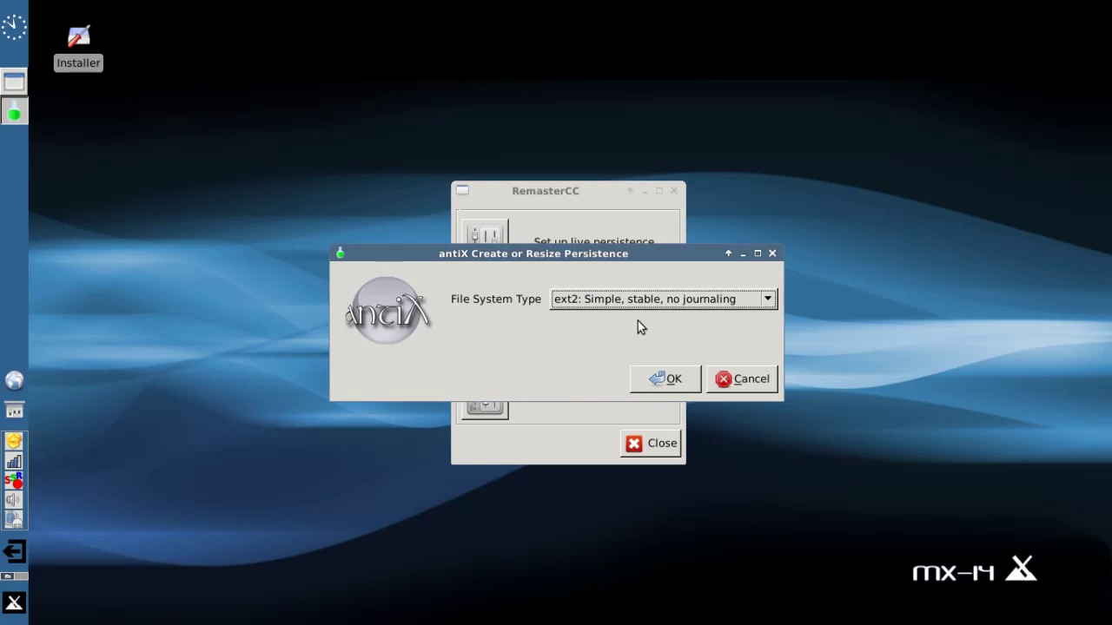
click(584, 303)
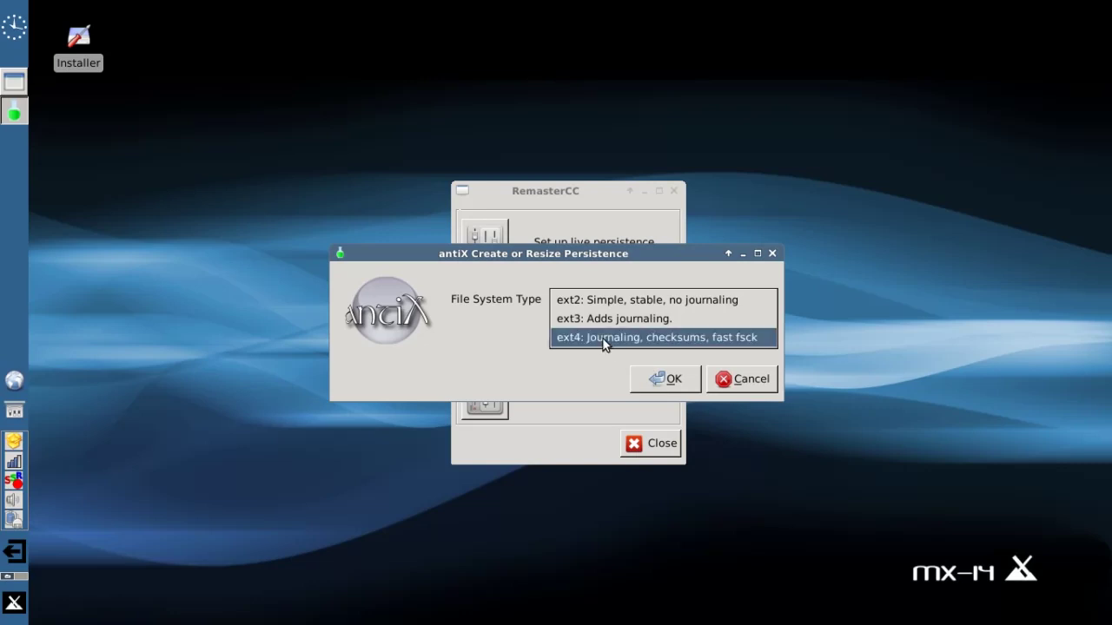
click(603, 341)
click(666, 382)
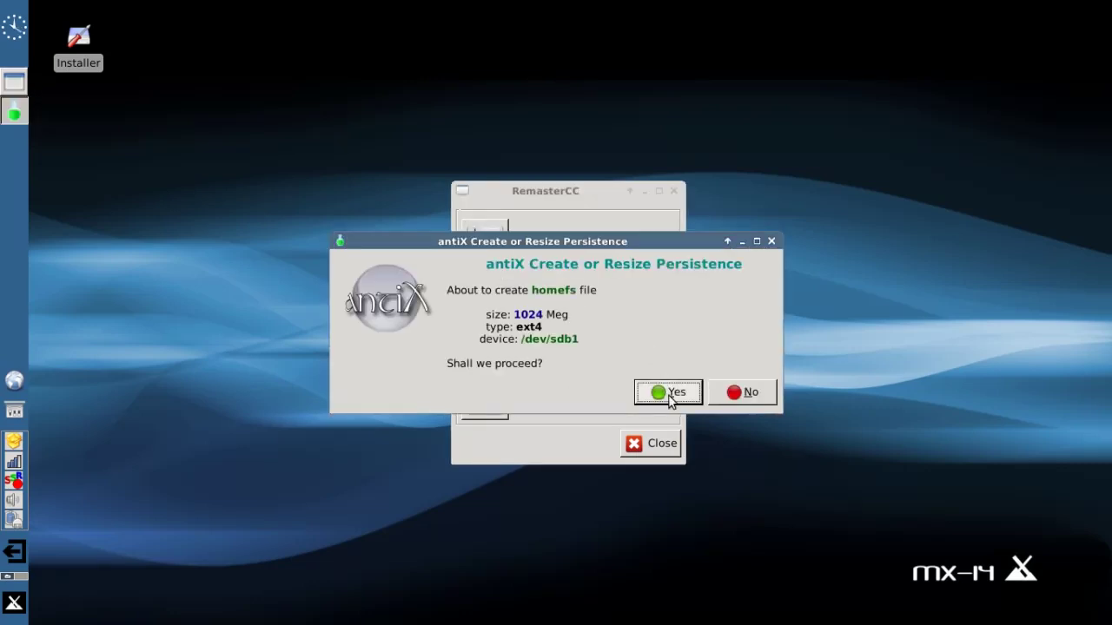
Create the 1024 Meg ext4 homefs file, reopen the persistence tool, and acknowledge success
click(668, 393)
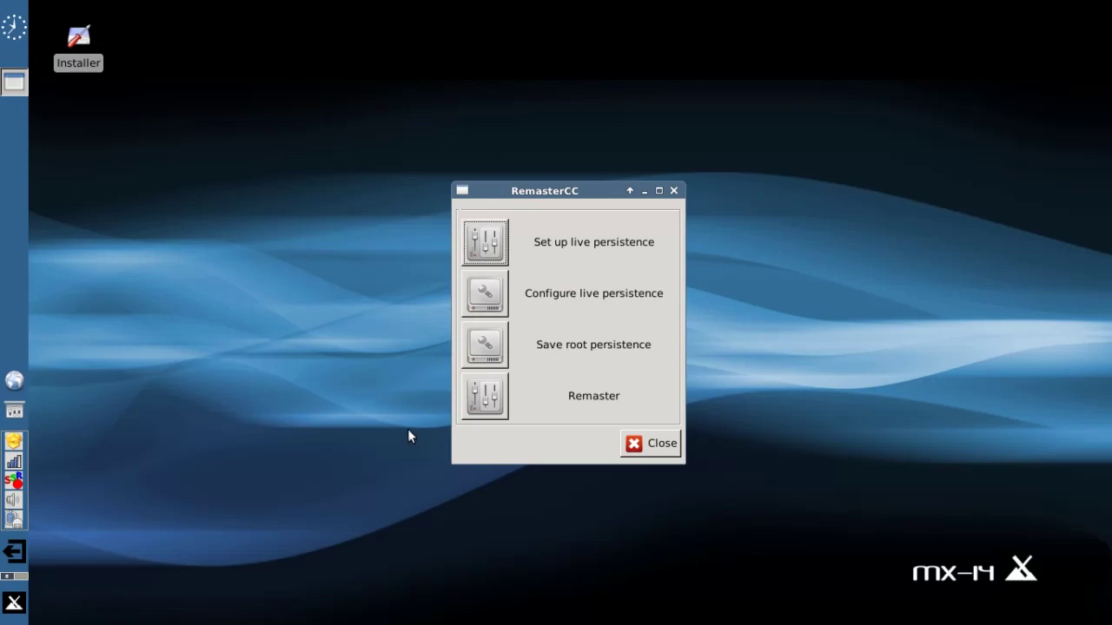
right_click(8, 488)
click(35, 487)
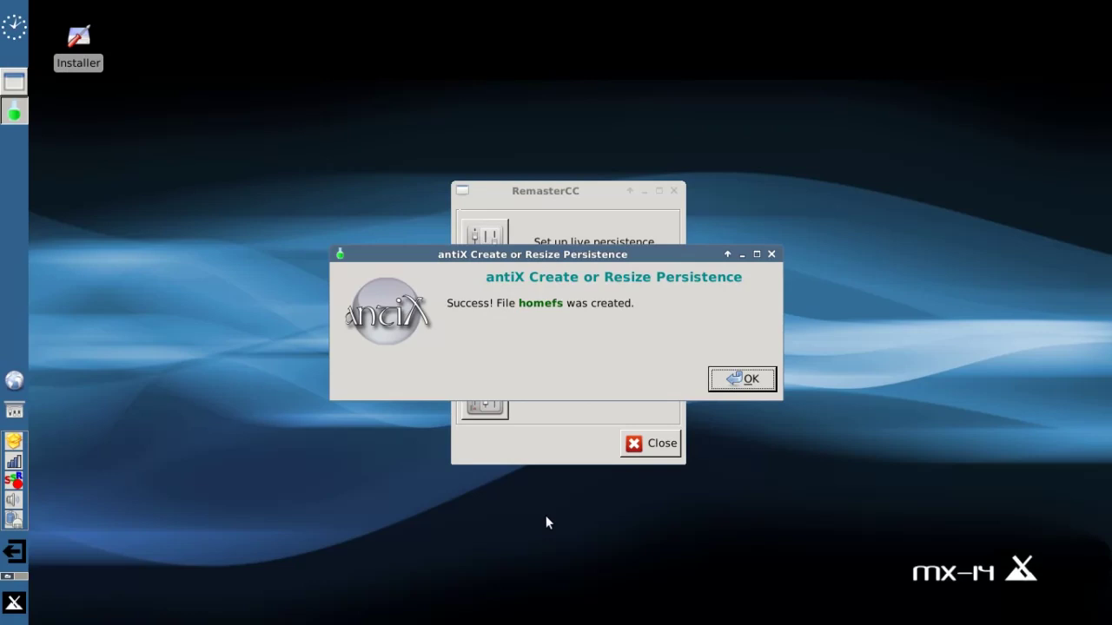
click(734, 375)
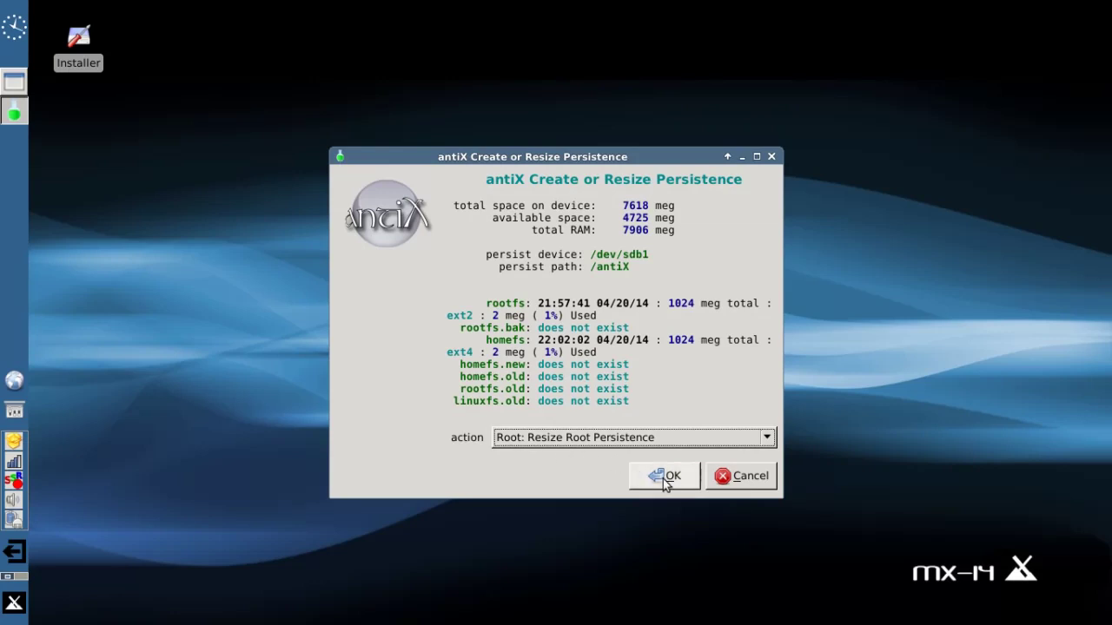
Quit the persistence tool without changes, close RemasterCC, and bring up the Whisker Menu
click(738, 476)
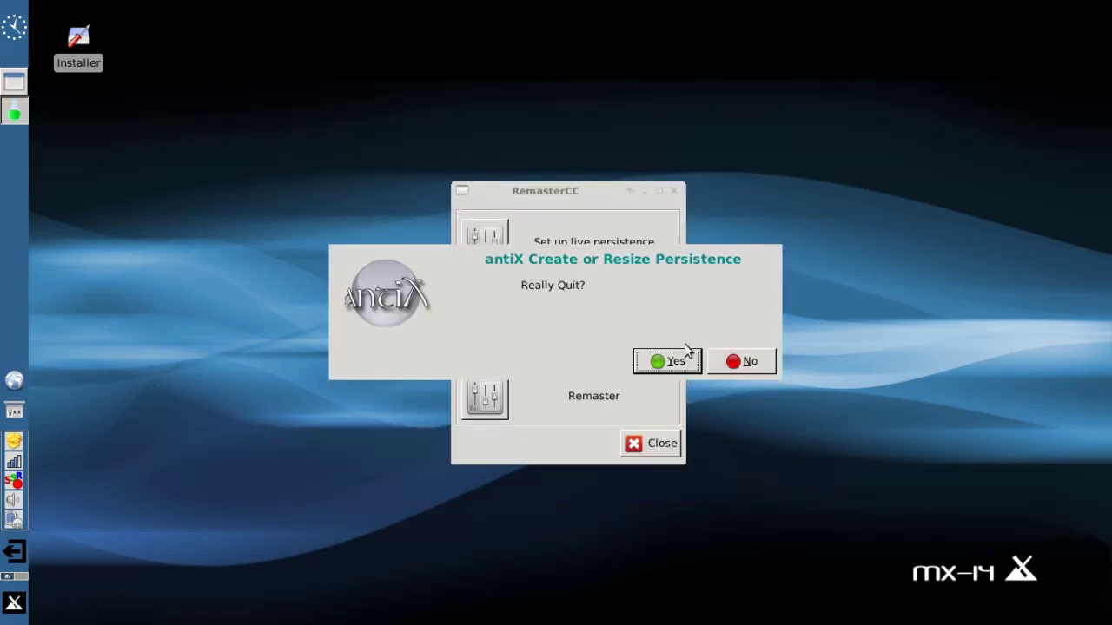
click(683, 363)
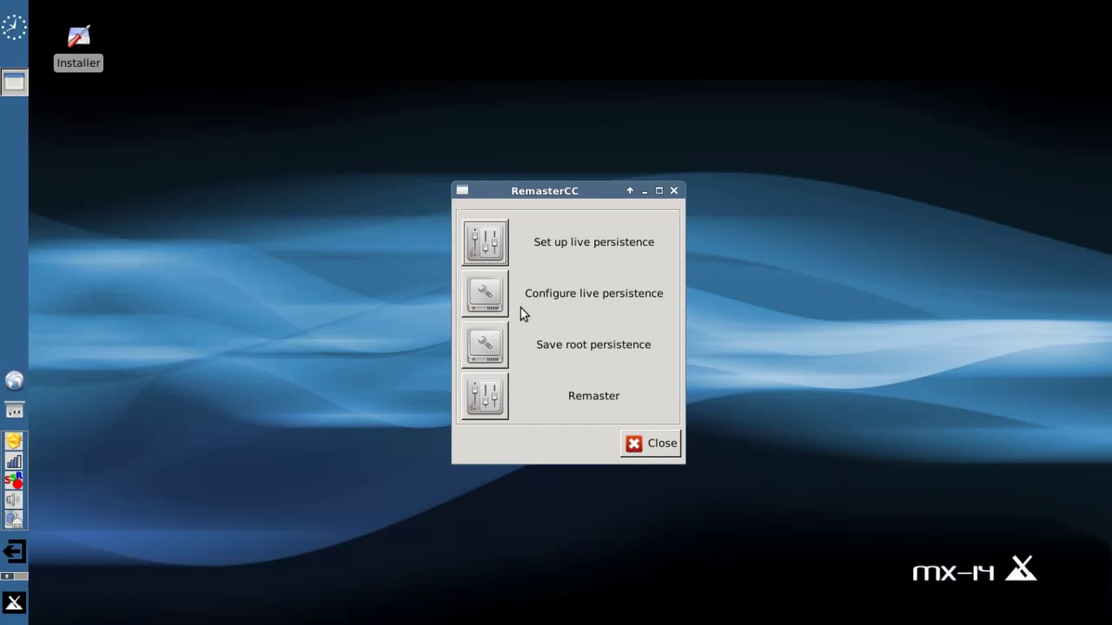
click(658, 445)
click(14, 603)
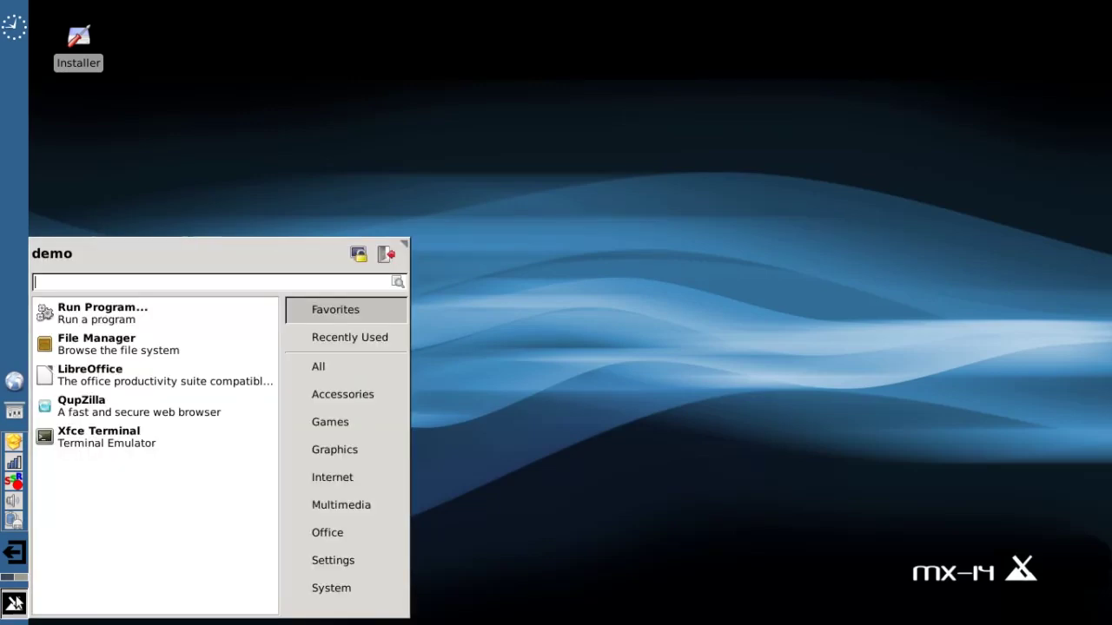
Log out to reboot, then boot the MX-14 Root Persistence entry (persist=root!,home)
click(388, 260)
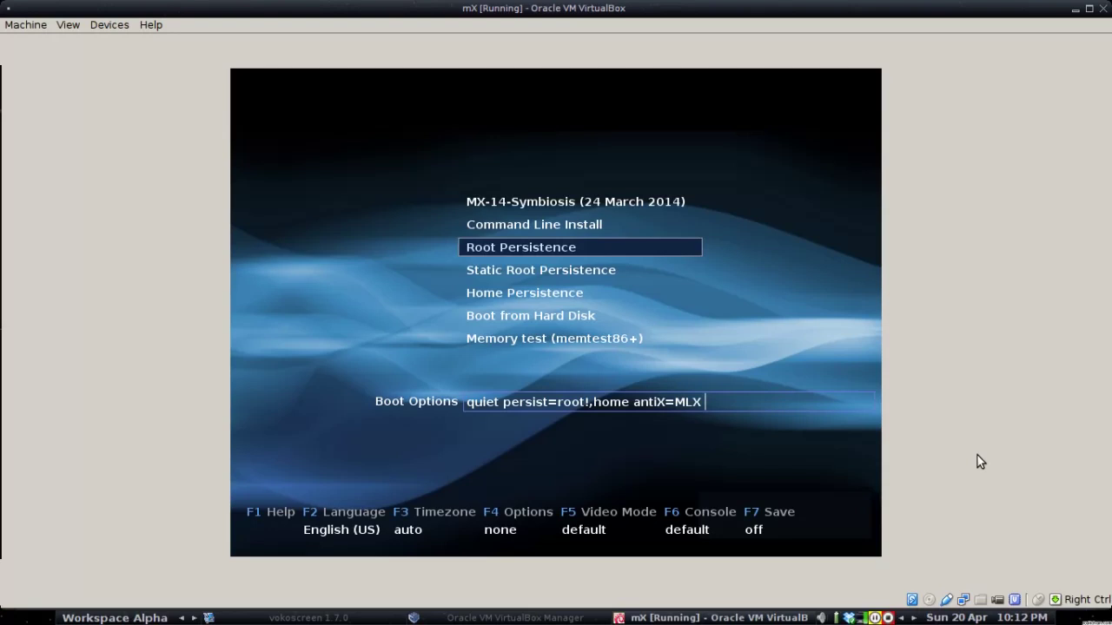
key(Down)
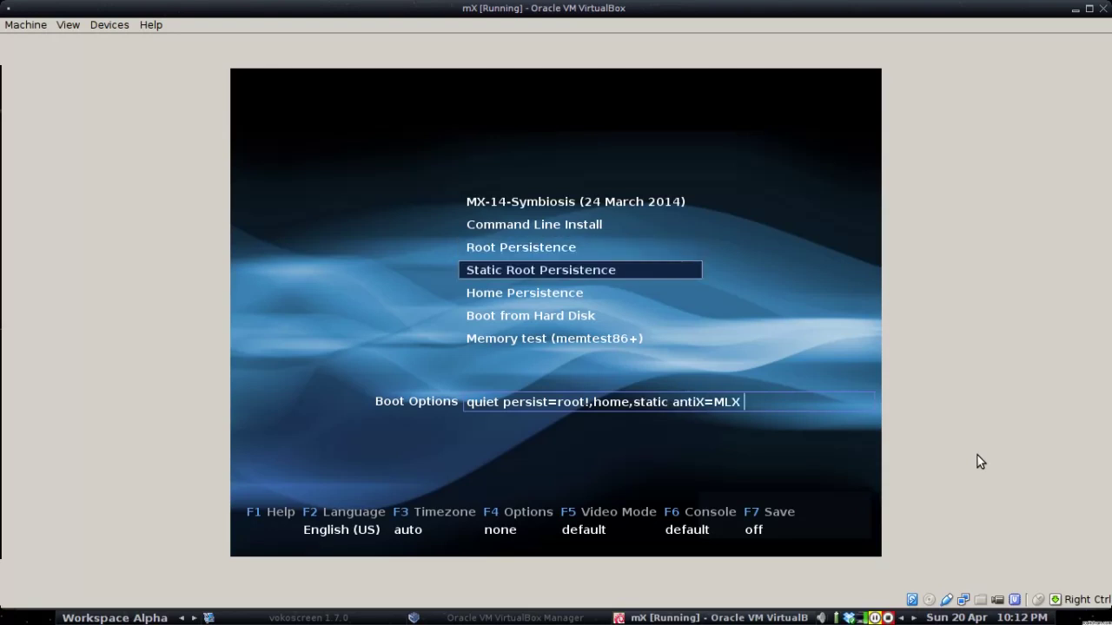
key(Up)
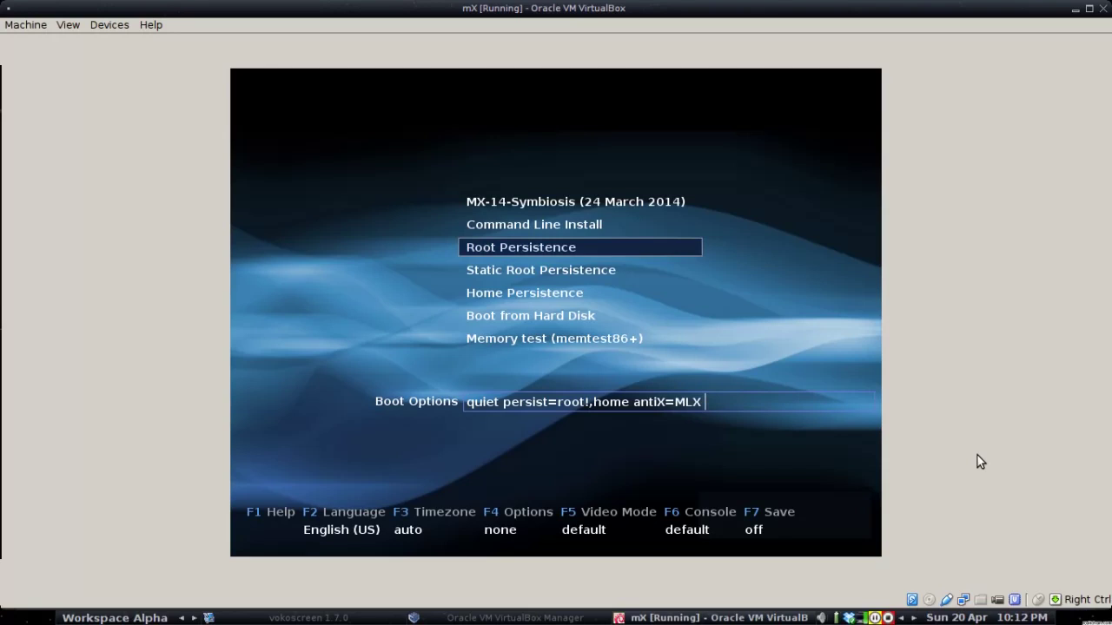
key(Down)
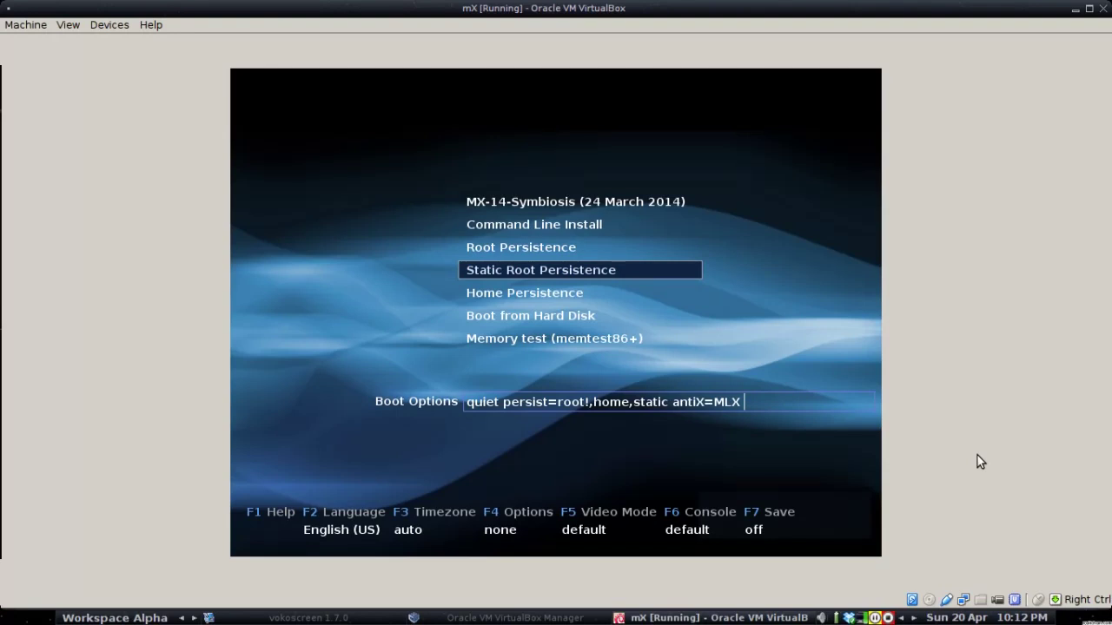
key(Down)
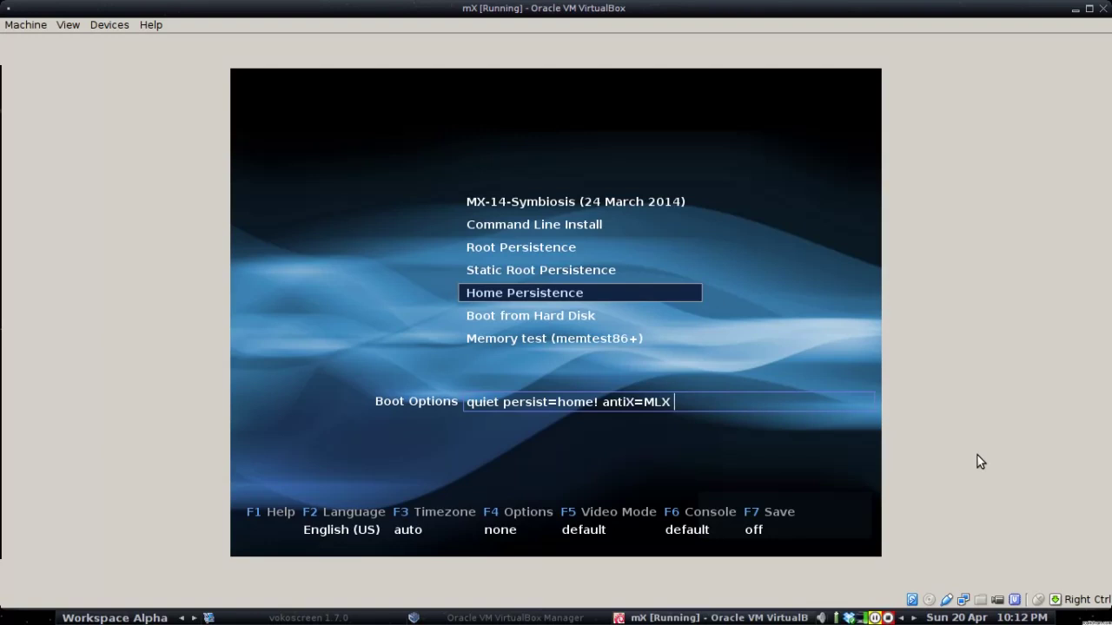
key(Up)
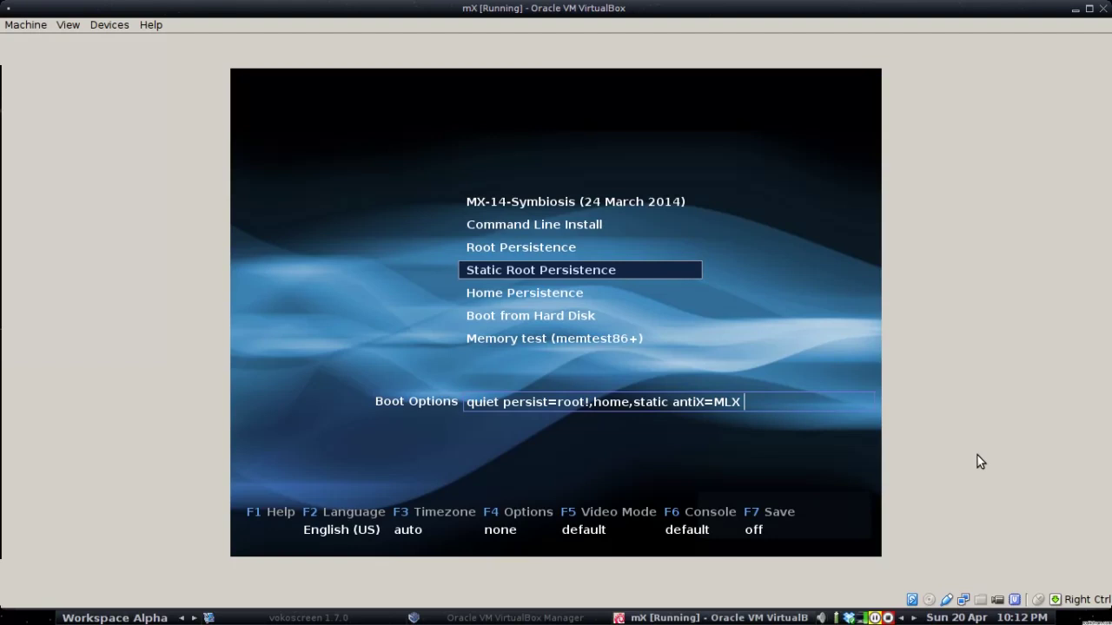
key(Up)
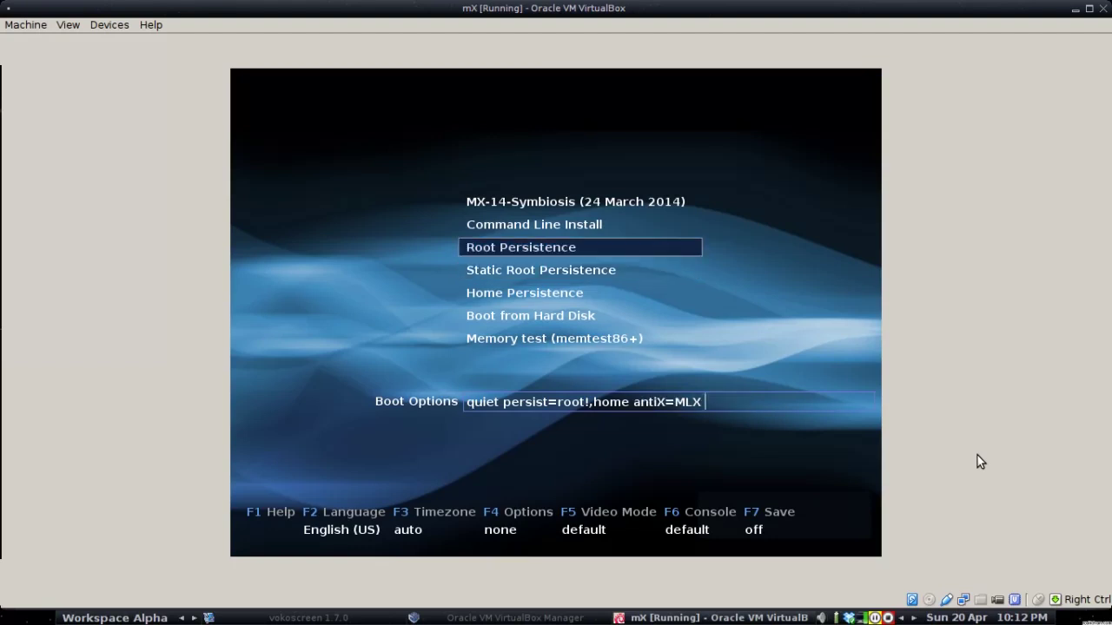
key(Return)
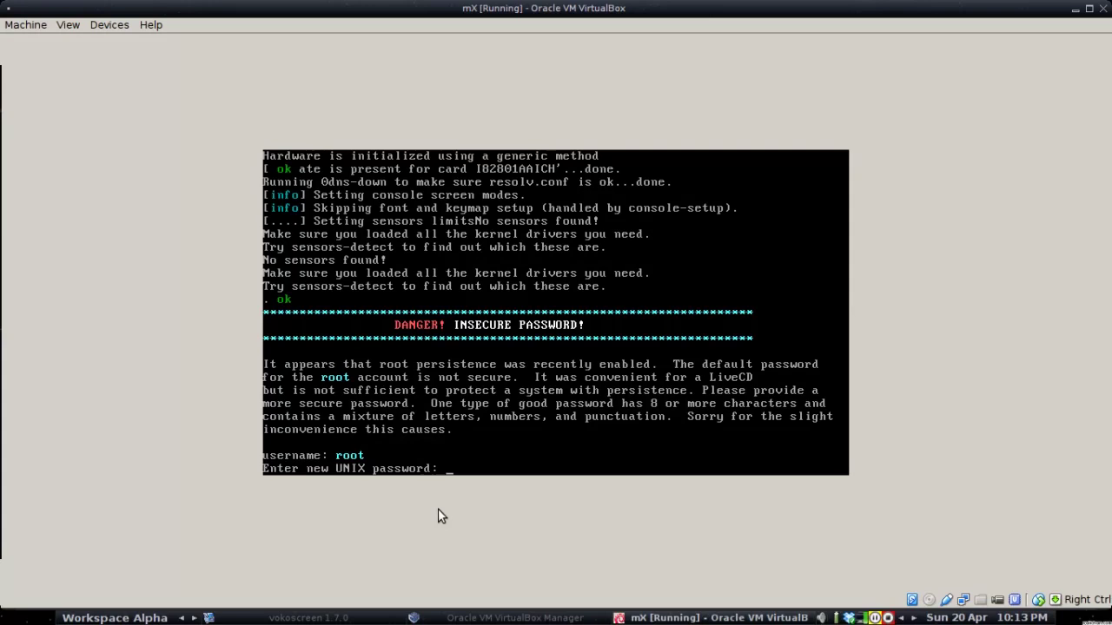
Enter and confirm new passwords for the root and demo accounts at the console prompts
key(Return)
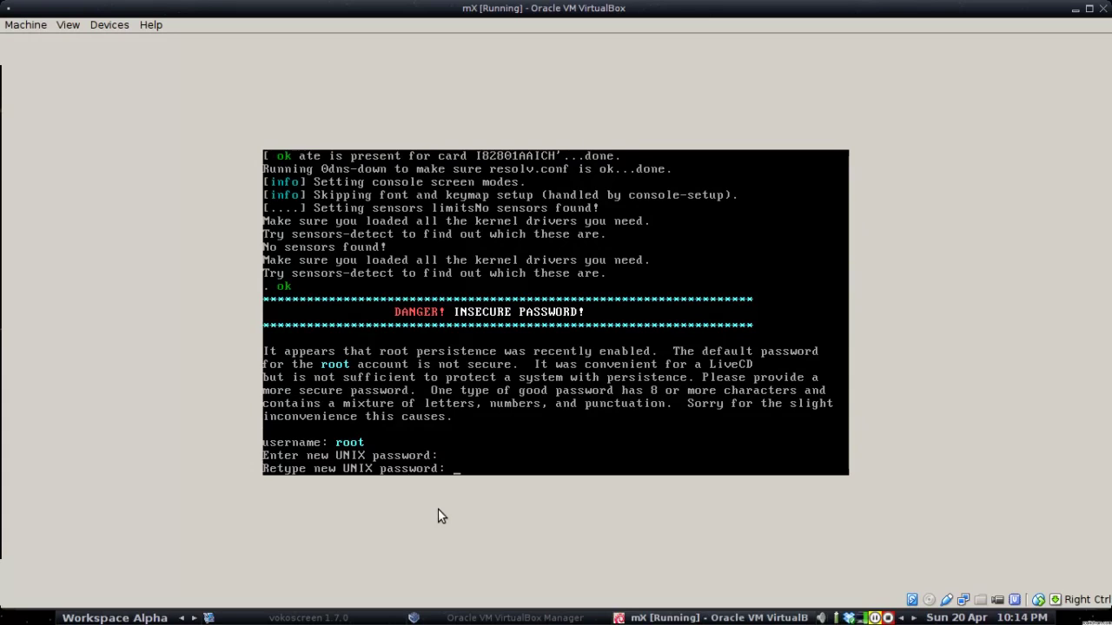
key(Return)
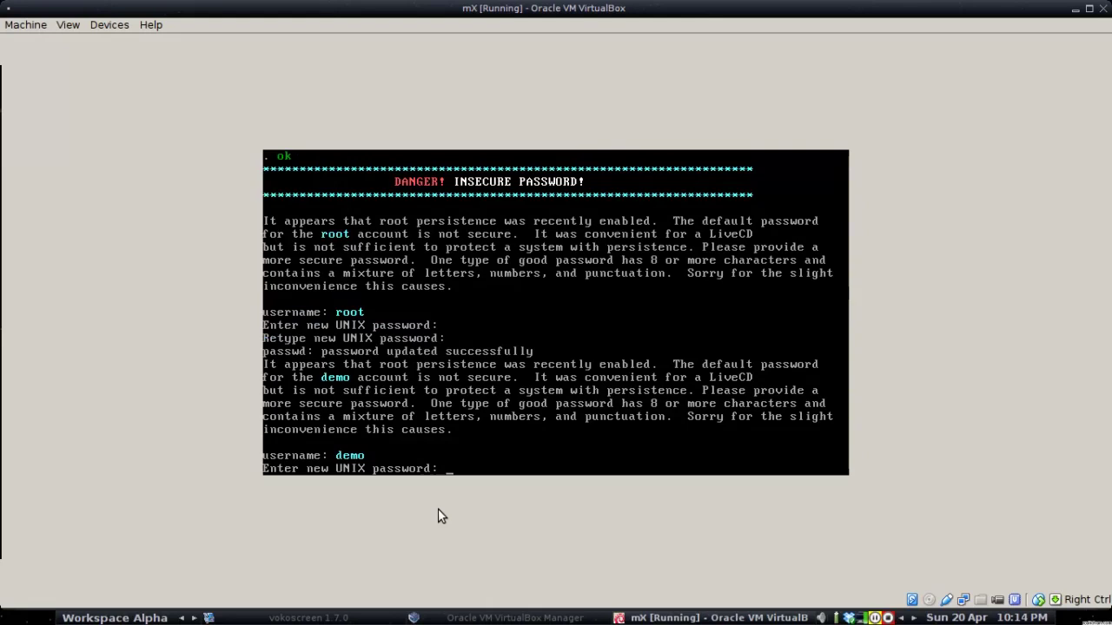
key(Return)
key(Return)
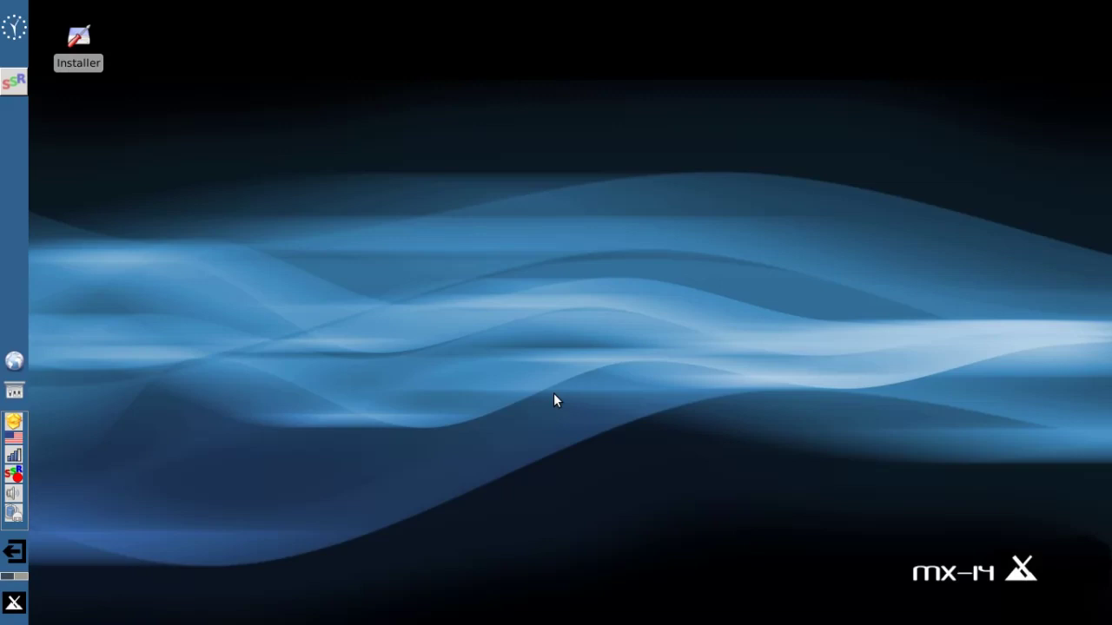
Launch RemasterCC with the admin password, open Configure live persistence, and cancel the auto-save mode choice
click(7, 613)
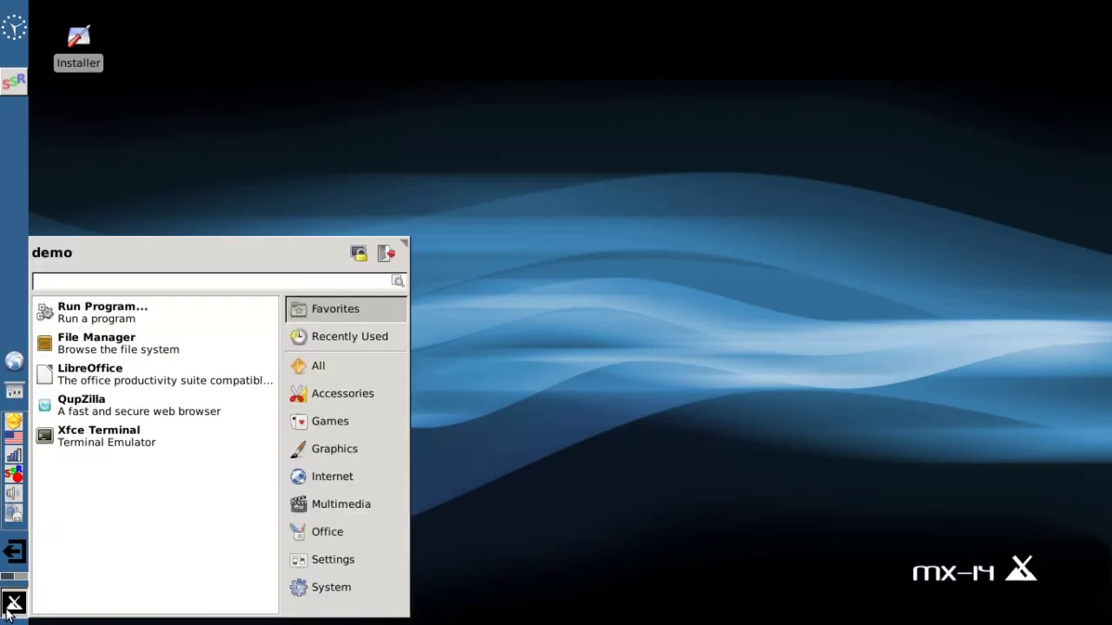
text(rem)
key(Return)
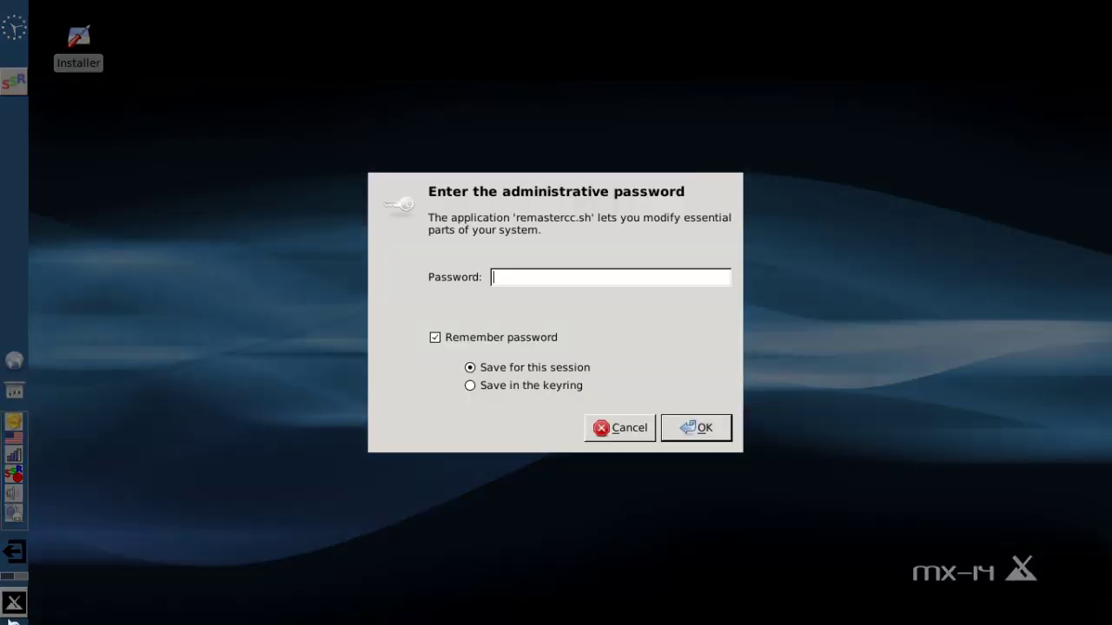
text(root)
key(Return)
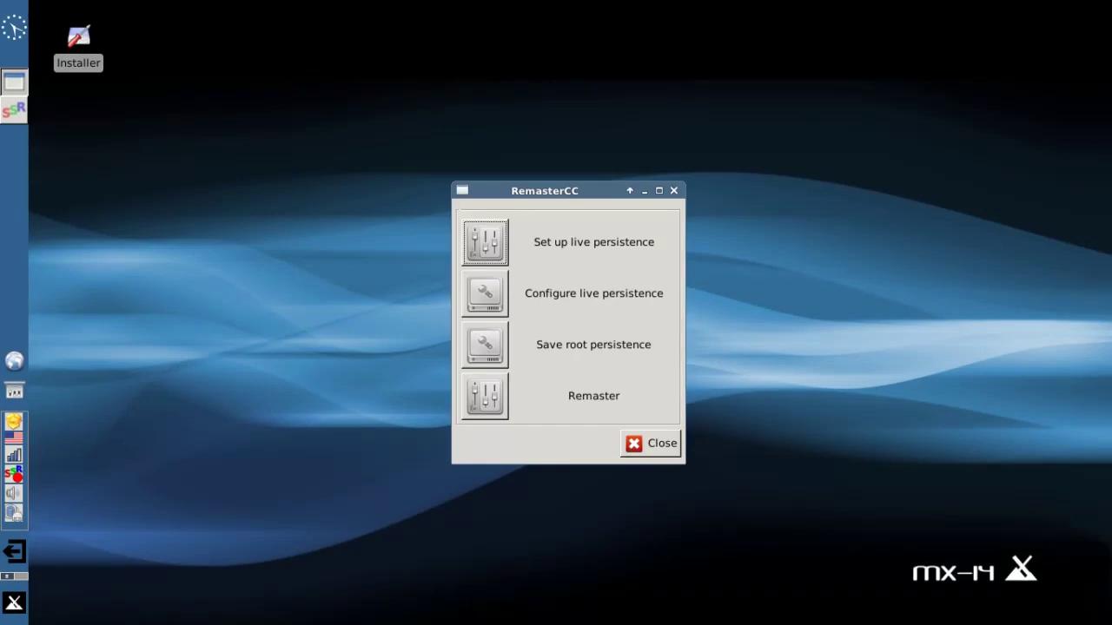
click(492, 280)
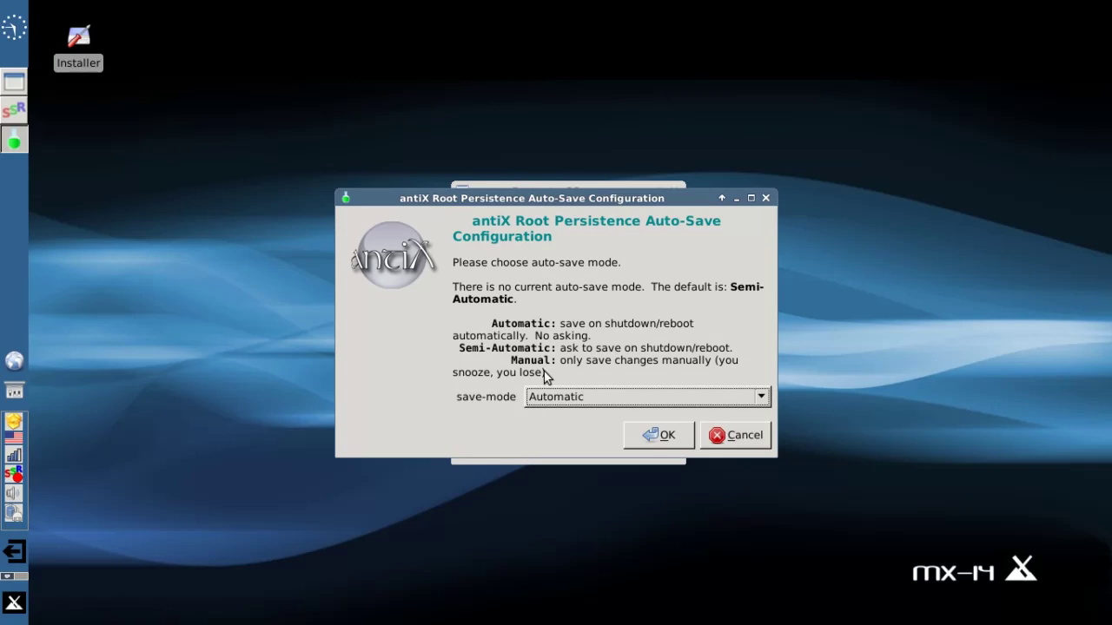
click(730, 436)
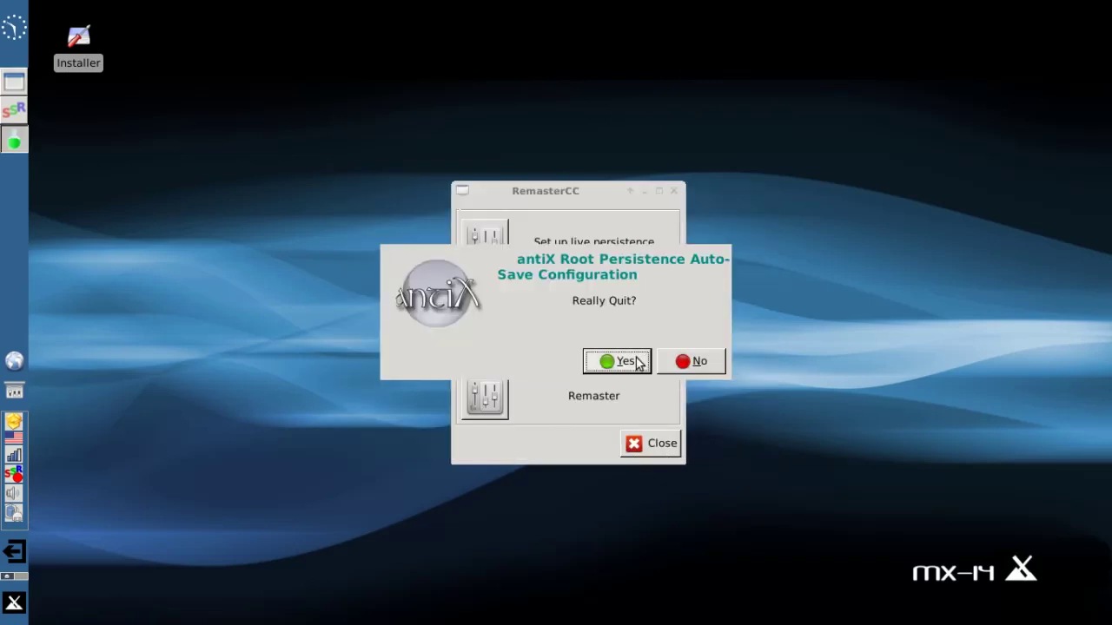
Confirm quitting the auto-save configuration and close RemasterCC
click(636, 359)
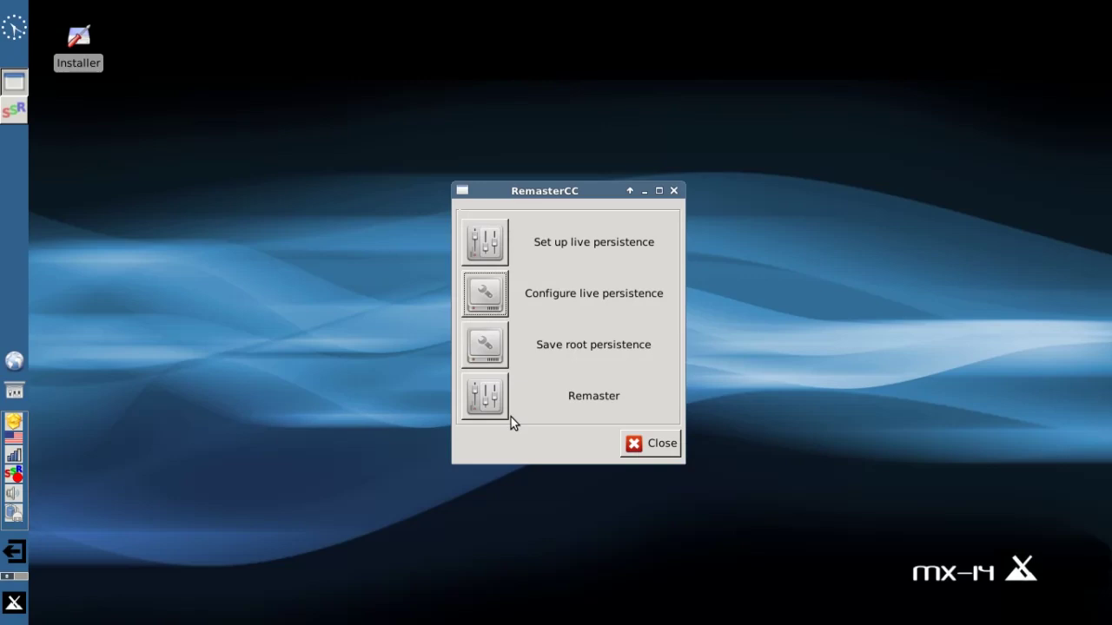
click(641, 444)
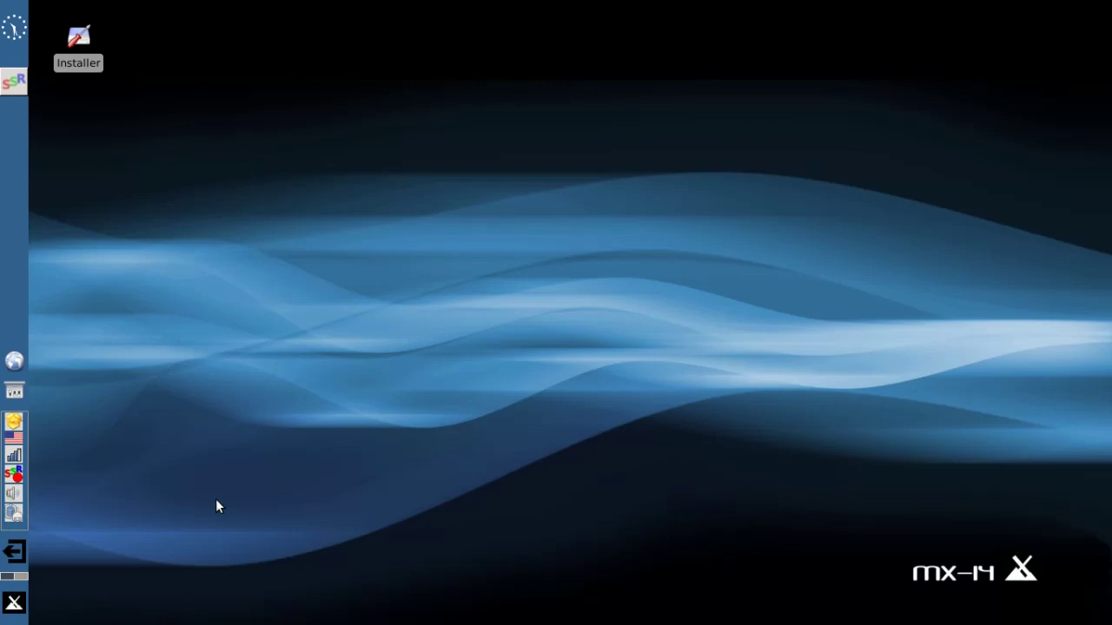
Save live changes into /live/boot-dev/antiX/rootfs via the log-out prompt, then cancel logging out
click(14, 602)
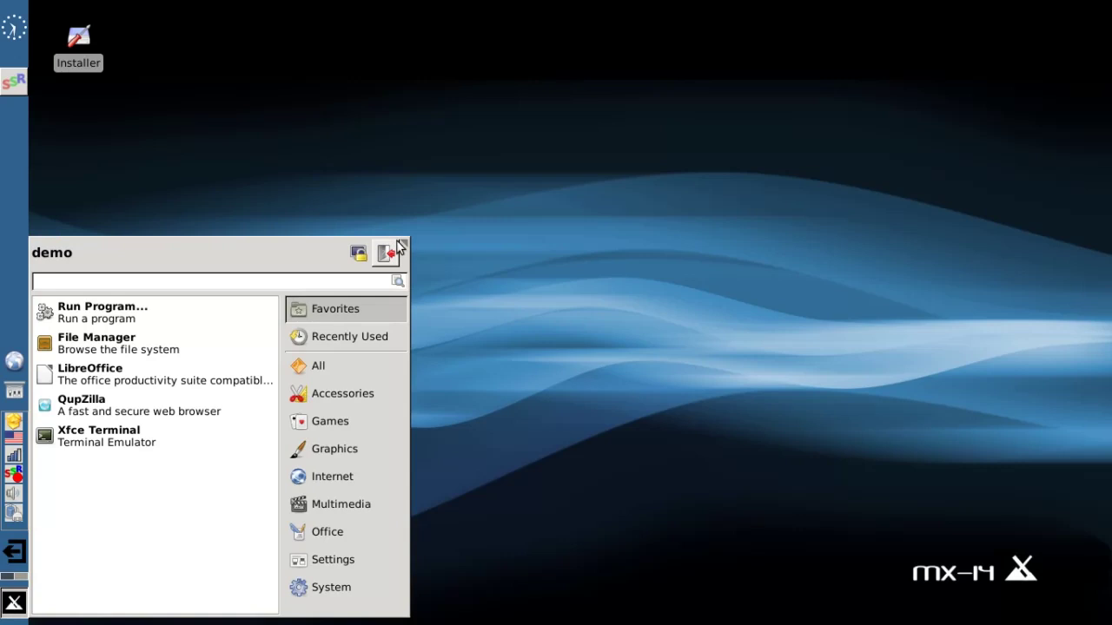
click(391, 251)
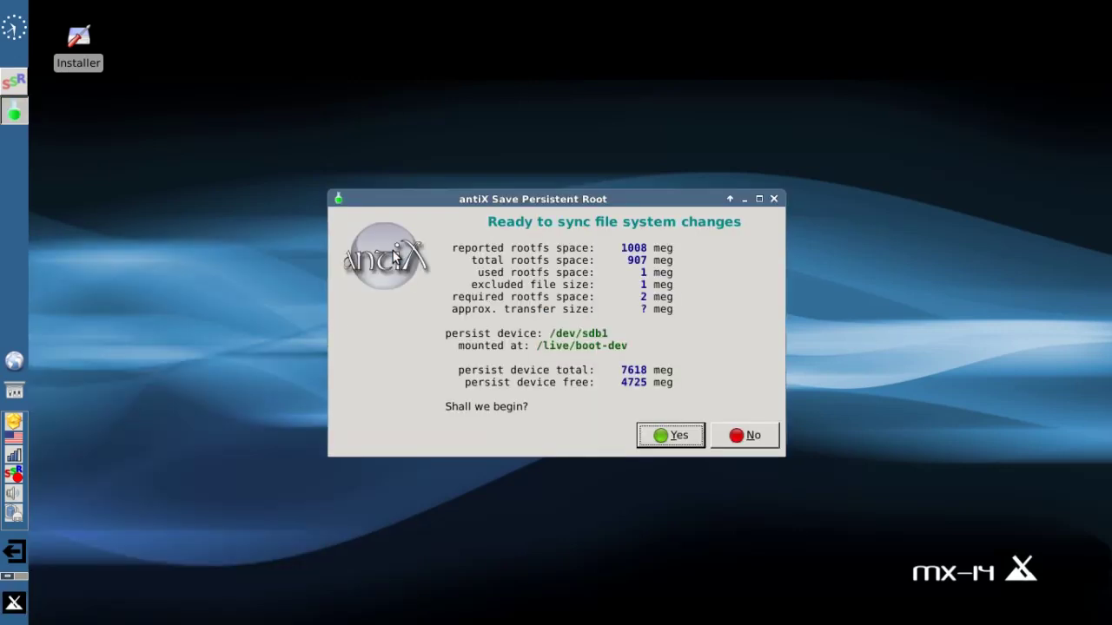
click(660, 439)
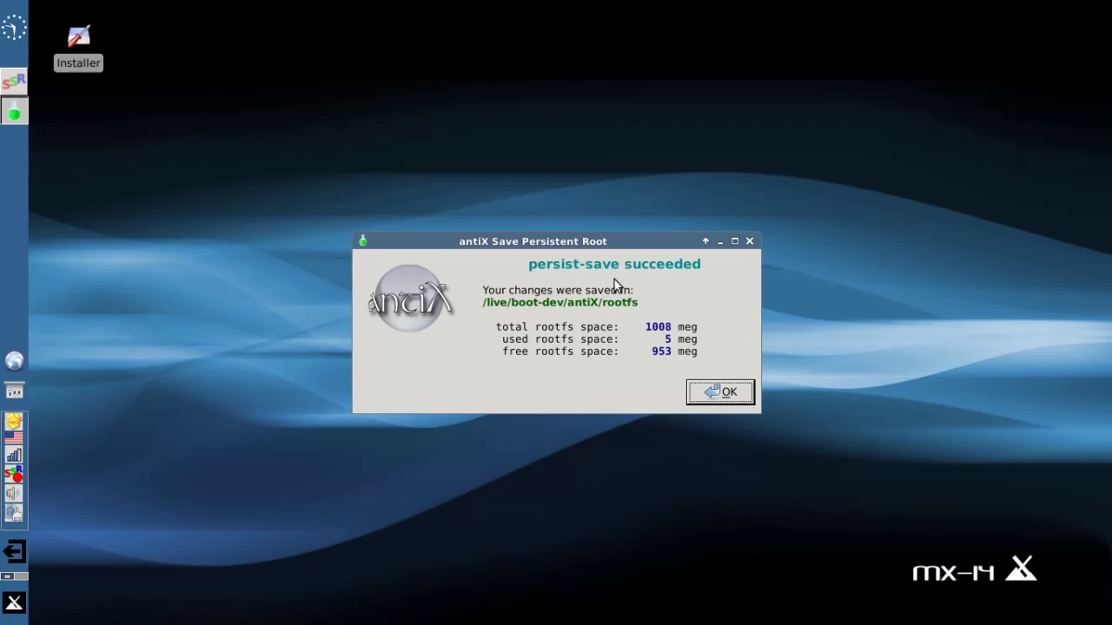
click(708, 397)
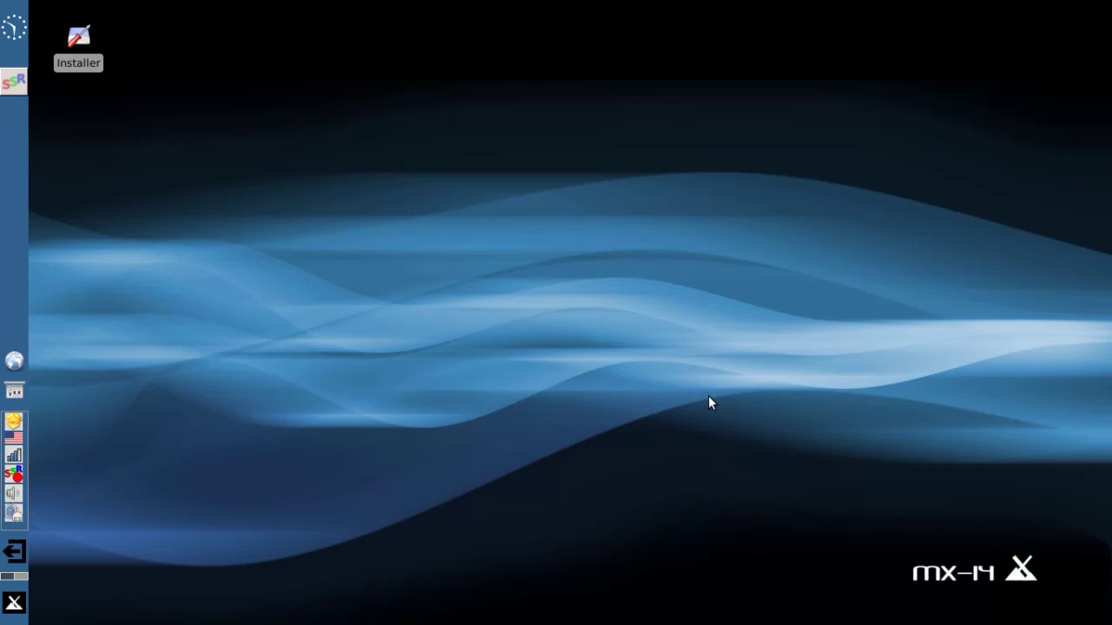
key(alt+F4)
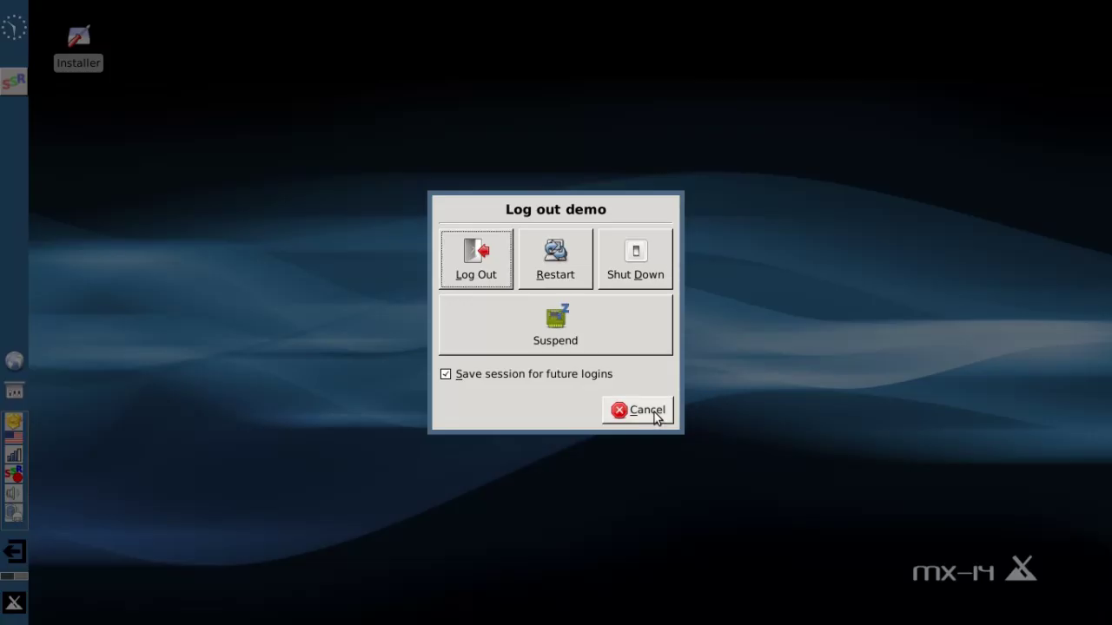
click(654, 414)
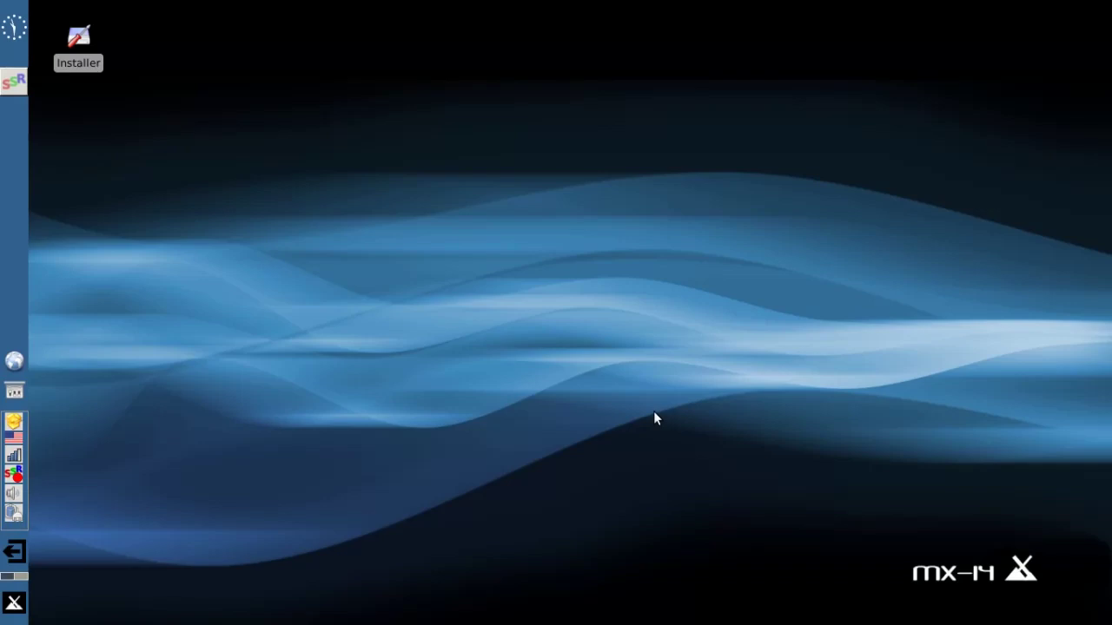